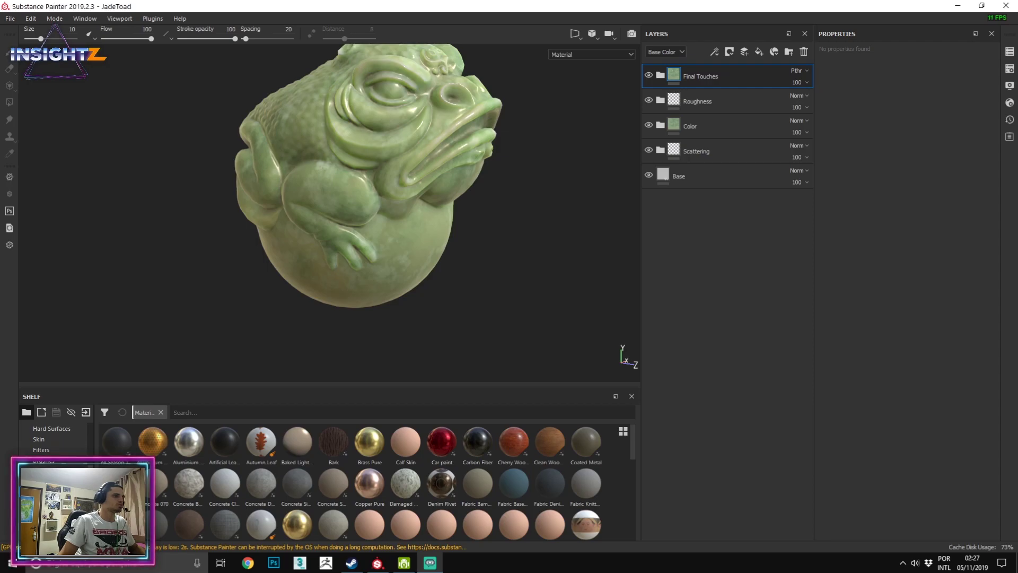
Add a fill layer above Final Touches with a black base colour, roughness 1 and increased metallic.
{"action": "left_click_drag", "start_coordinate": [387, 321], "coordinate": [190, 270], "text": "alt"}
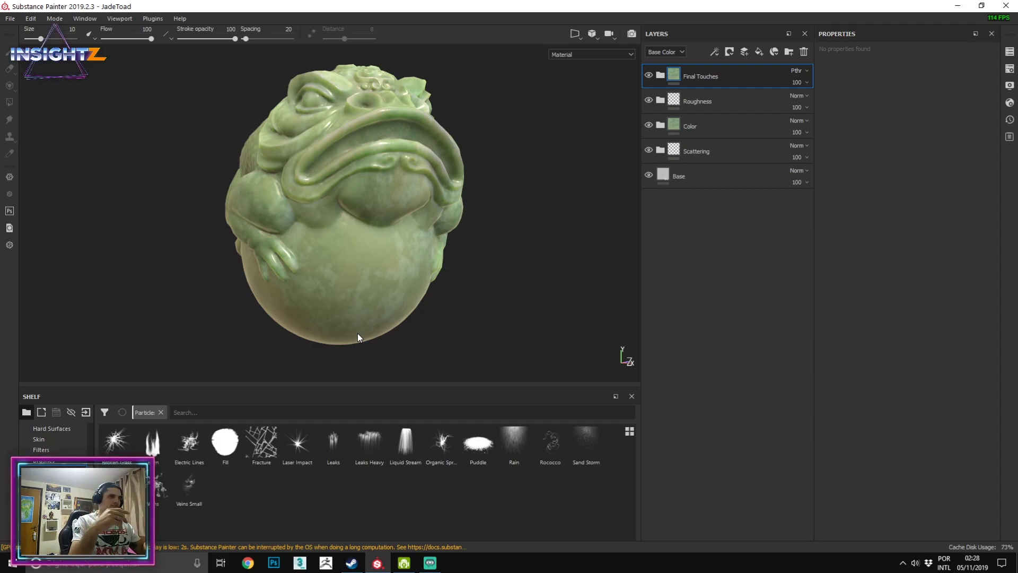
{"action": "left_click", "coordinate": [759, 51]}
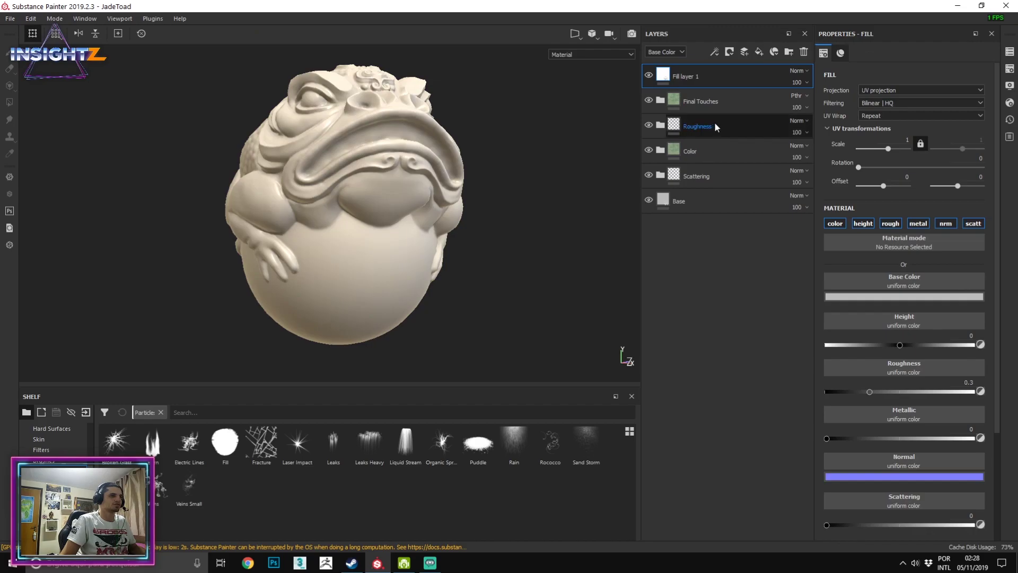
{"action": "left_click_drag", "start_coordinate": [379, 158], "coordinate": [430, 192], "text": "alt"}
{"action": "middle_click_drag", "start_coordinate": [336, 170], "coordinate": [424, 192], "text": "alt"}
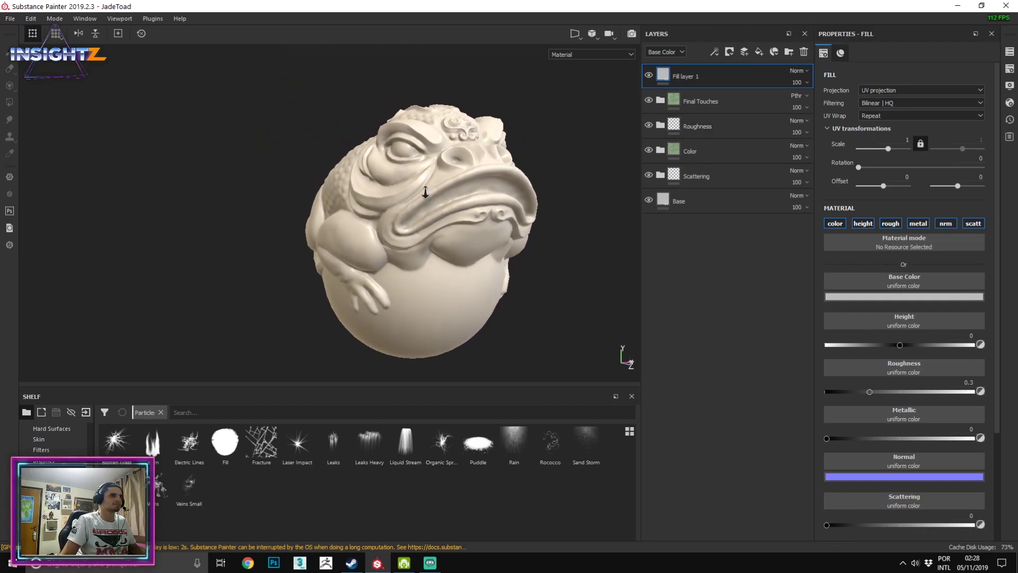
{"action": "left_click", "coordinate": [897, 297]}
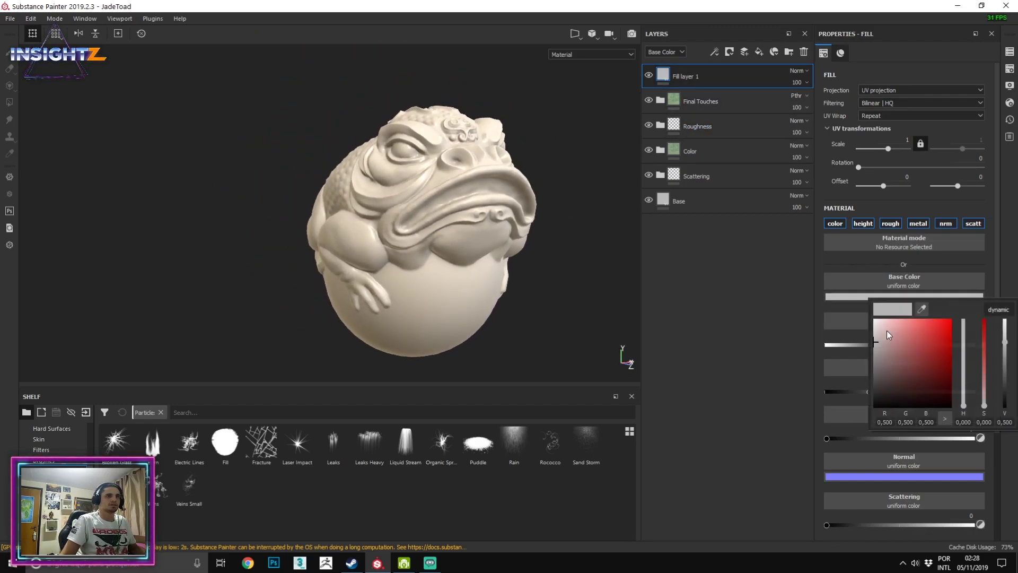
{"action": "left_click_drag", "start_coordinate": [889, 324], "coordinate": [734, 475]}
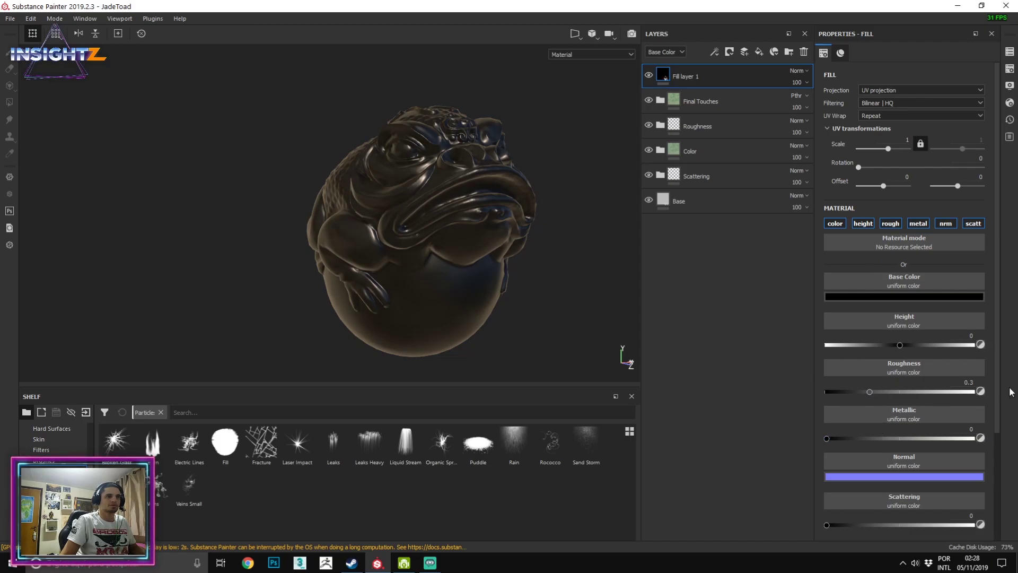
{"action": "left_click_drag", "start_coordinate": [929, 392], "coordinate": [976, 392]}
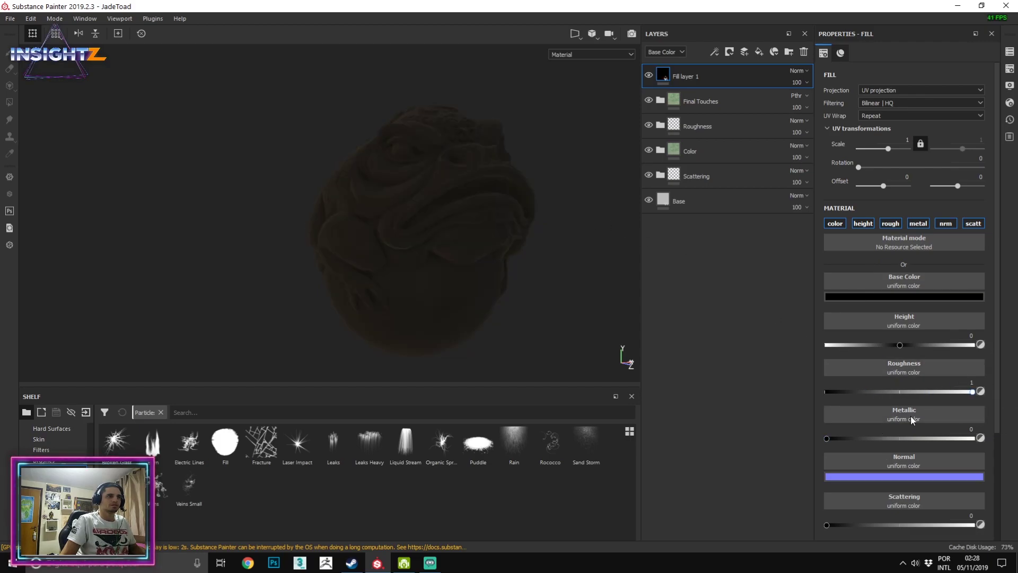
{"action": "left_click_drag", "start_coordinate": [908, 439], "coordinate": [976, 438]}
Add a black mask to the new fill layer and rename the layer Particles.
{"action": "right_click", "coordinate": [727, 85]}
{"action": "left_click", "coordinate": [743, 97]}
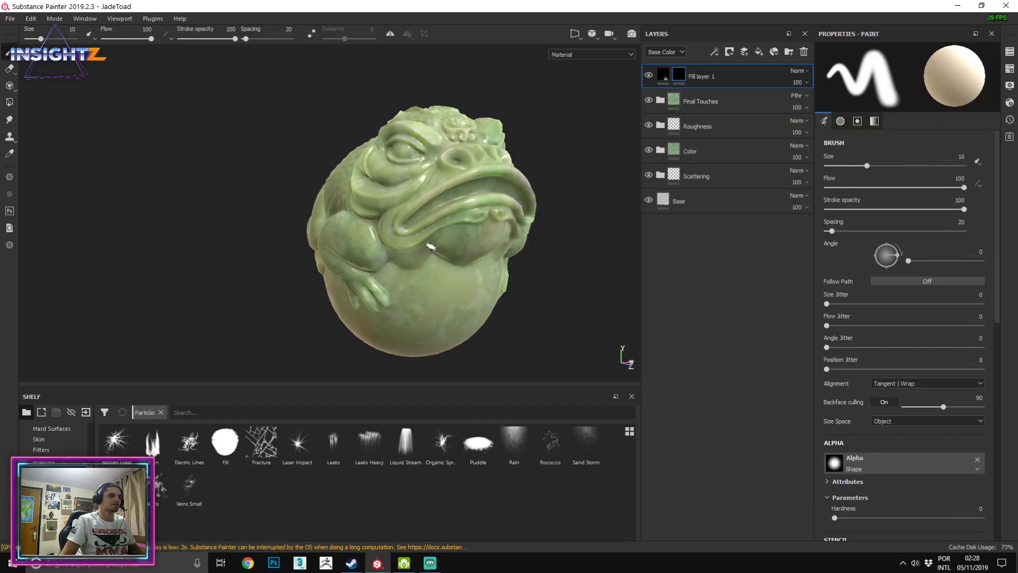
{"action": "right_click_drag", "start_coordinate": [428, 249], "coordinate": [443, 445], "text": "alt"}
{"action": "type", "text": "Particles"}
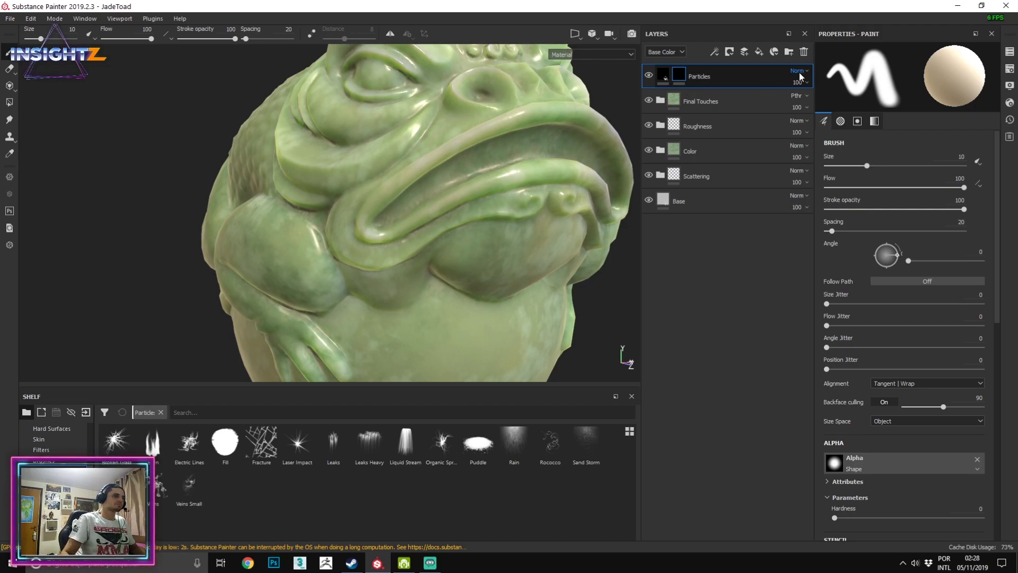
Select the Rain particle brush for the Particles mask and set its hardness to 0.135 and its size to 6.36.
{"action": "right_click_drag", "start_coordinate": [463, 250], "coordinate": [450, 180], "text": "alt"}
{"action": "left_click_drag", "start_coordinate": [451, 179], "coordinate": [431, 157], "text": "alt"}
{"action": "middle_click_drag", "start_coordinate": [430, 157], "coordinate": [398, 133], "text": "alt"}
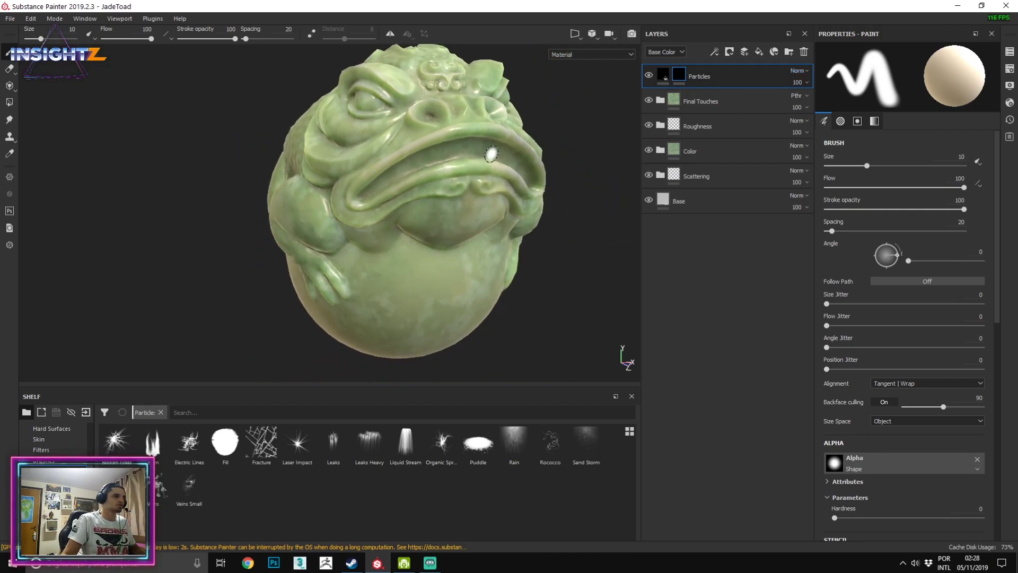
{"action": "left_click", "coordinate": [520, 456]}
{"action": "middle_click_drag", "start_coordinate": [387, 184], "coordinate": [386, 241], "text": "alt"}
{"action": "mouse_move", "coordinate": [386, 240]}
{"action": "left_mouse_down", "text": "alt"}
{"action": "mouse_move", "coordinate": [378, 173]}
{"action": "mouse_move", "coordinate": [373, 182]}
{"action": "left_mouse_up", "text": "alt"}
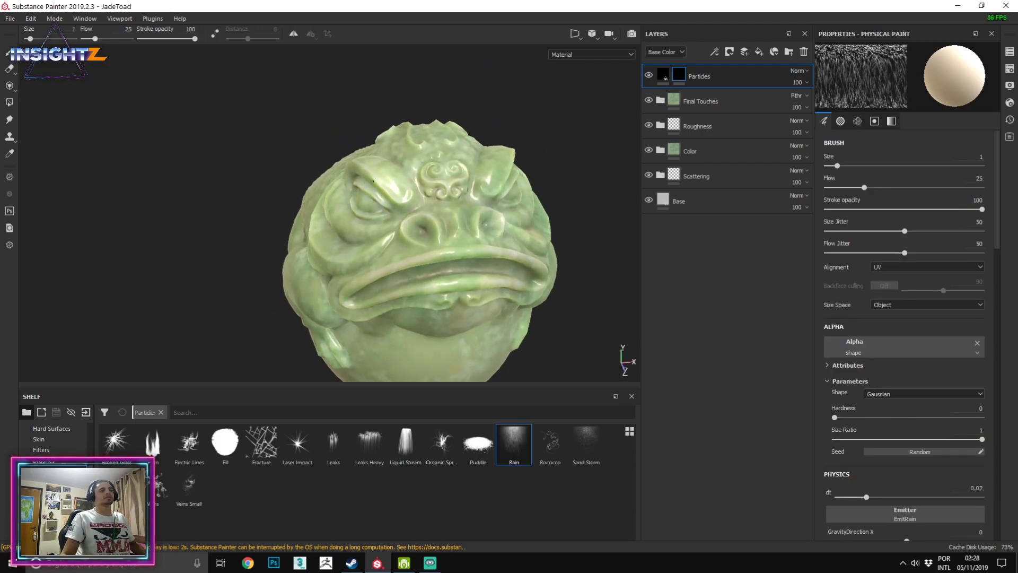
{"action": "mouse_move", "coordinate": [411, 218]}
{"action": "right_mouse_down", "text": "ctrl"}
{"action": "mouse_move", "coordinate": [530, 218]}
{"action": "mouse_move", "coordinate": [418, 218]}
{"action": "mouse_move", "coordinate": [503, 218]}
{"action": "right_mouse_up", "text": "ctrl"}
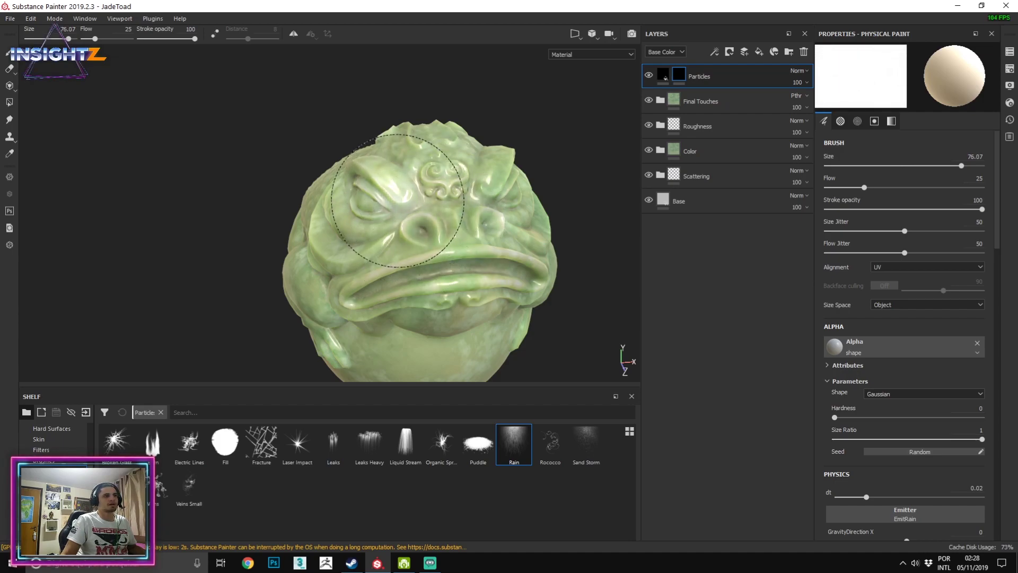
{"action": "mouse_move", "coordinate": [421, 196]}
{"action": "right_mouse_down", "text": "ctrl"}
{"action": "mouse_move", "coordinate": [373, 197]}
{"action": "mouse_move", "coordinate": [421, 180]}
{"action": "mouse_move", "coordinate": [421, 199]}
{"action": "right_mouse_up", "text": "ctrl"}
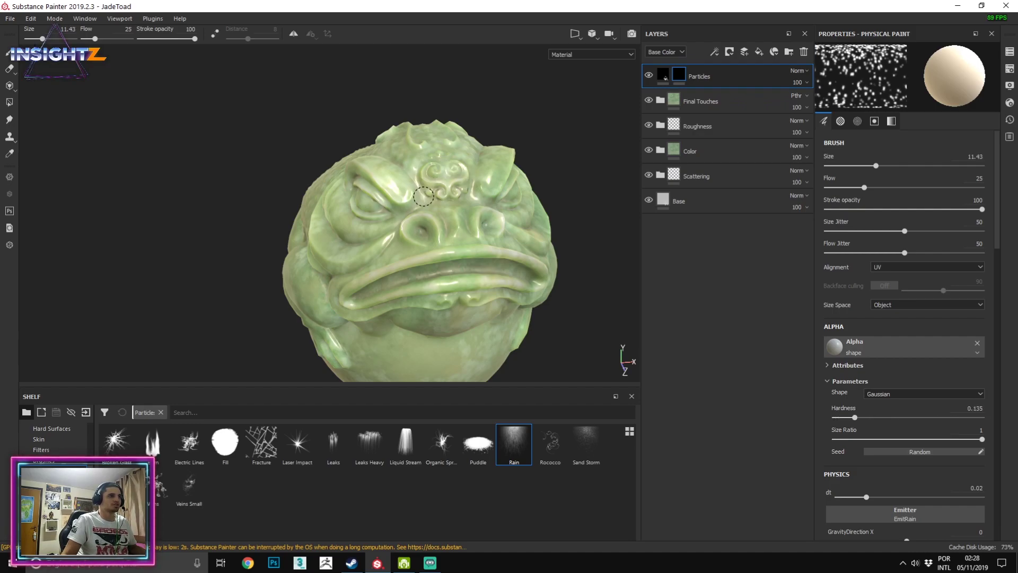
{"action": "right_click", "coordinate": [388, 133]}
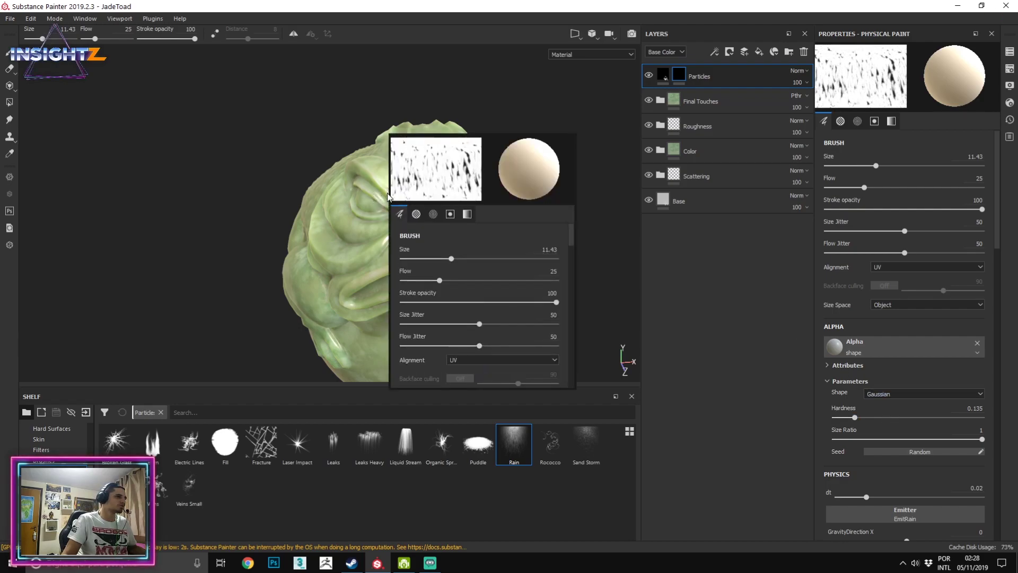
{"action": "left_click_drag", "start_coordinate": [298, 213], "coordinate": [492, 239], "text": "alt"}
{"action": "scroll", "coordinate": [492, 239], "scroll_direction": "up", "scroll_amount": 2}
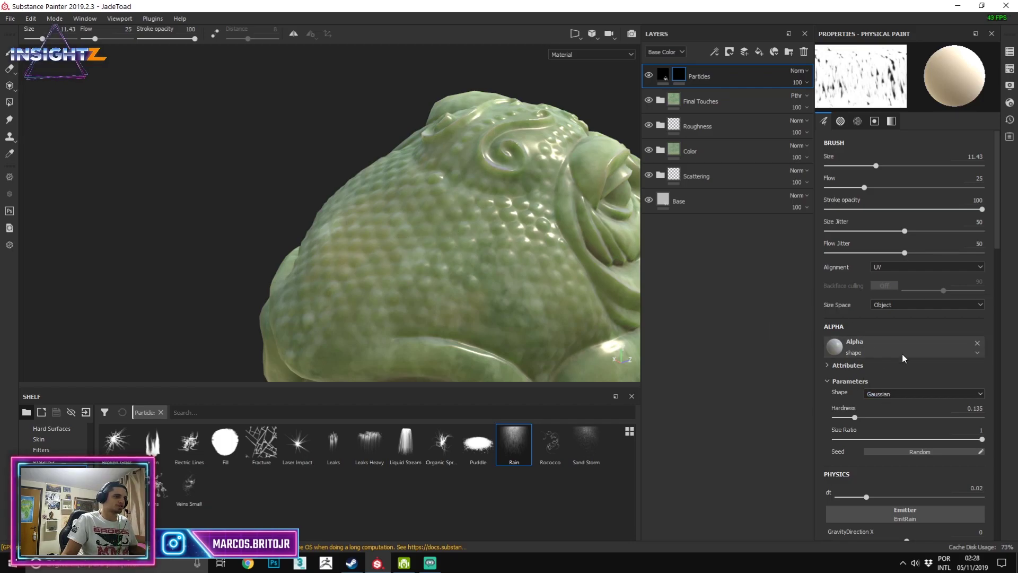
{"action": "right_click_drag", "start_coordinate": [423, 220], "coordinate": [413, 221], "text": "ctrl"}
Examine the Rain brush's physics settings, including dt and the emitter and receiver parameters.
{"action": "left_click_drag", "start_coordinate": [455, 226], "coordinate": [265, 236], "text": "alt"}
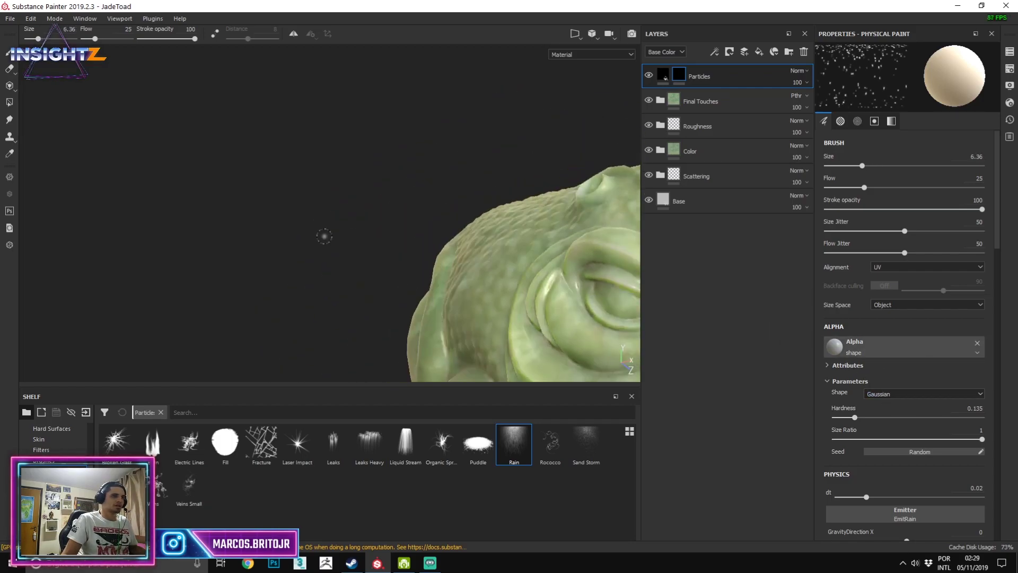
{"action": "middle_click_drag", "start_coordinate": [266, 237], "coordinate": [114, 191], "text": "alt"}
{"action": "scroll", "coordinate": [855, 304], "scroll_direction": "down", "scroll_amount": 6}
{"action": "scroll", "coordinate": [883, 293], "scroll_direction": "down", "scroll_amount": 10}
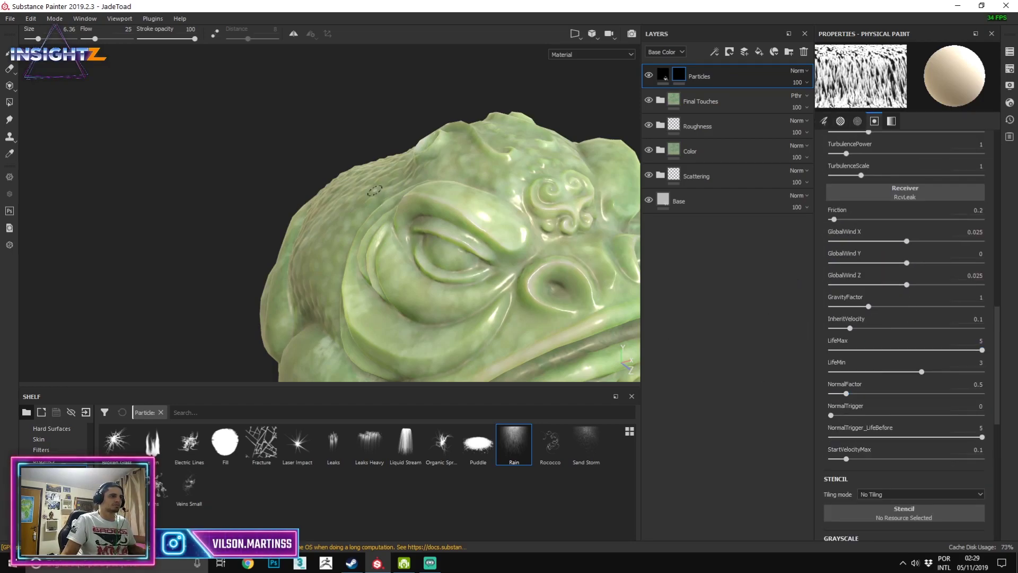
{"action": "scroll", "coordinate": [436, 271], "scroll_direction": "down", "scroll_amount": 3}
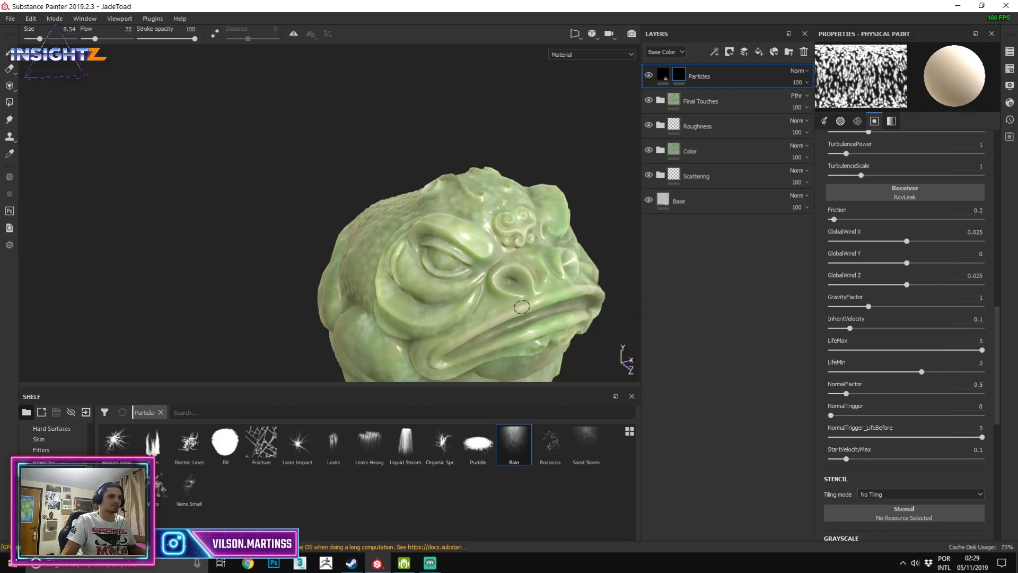
{"action": "scroll", "coordinate": [921, 296], "scroll_direction": "up", "scroll_amount": 8}
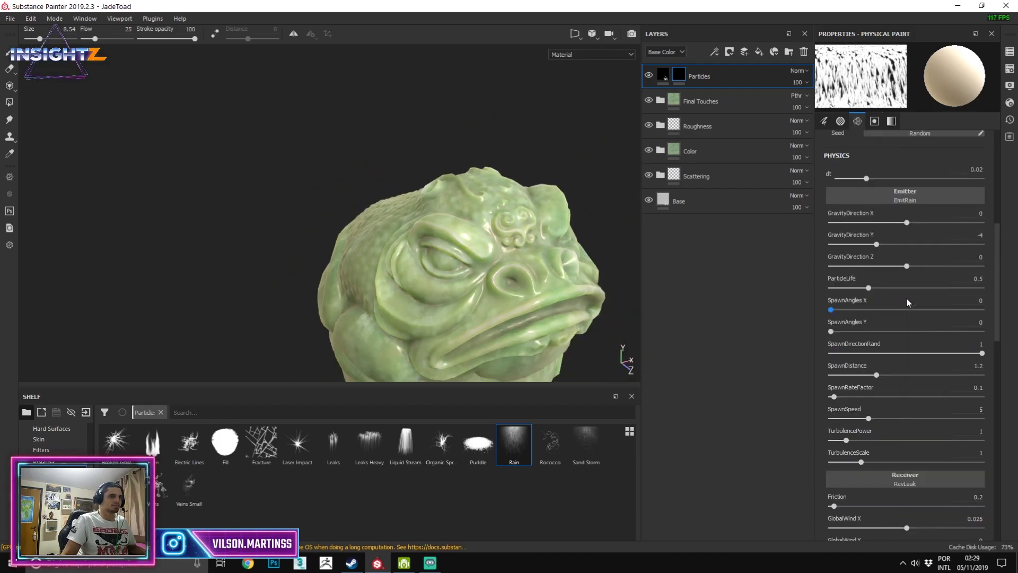
{"action": "scroll", "coordinate": [907, 300], "scroll_direction": "up", "scroll_amount": 2}
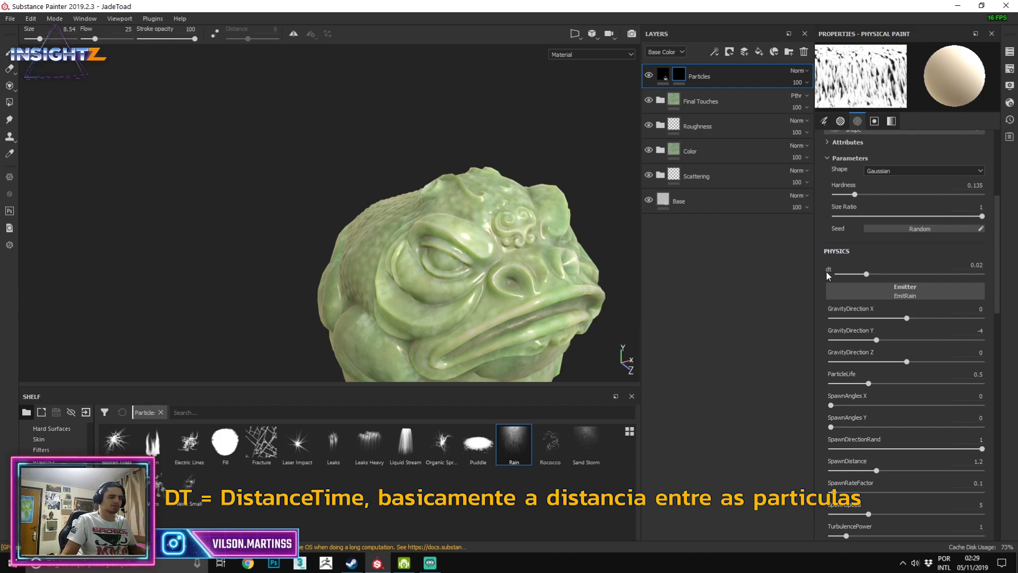
Paint a test stroke of Rain particles across the toad's head, inspect the streaks and undo it.
{"action": "left_click_drag", "start_coordinate": [445, 231], "coordinate": [493, 202]}
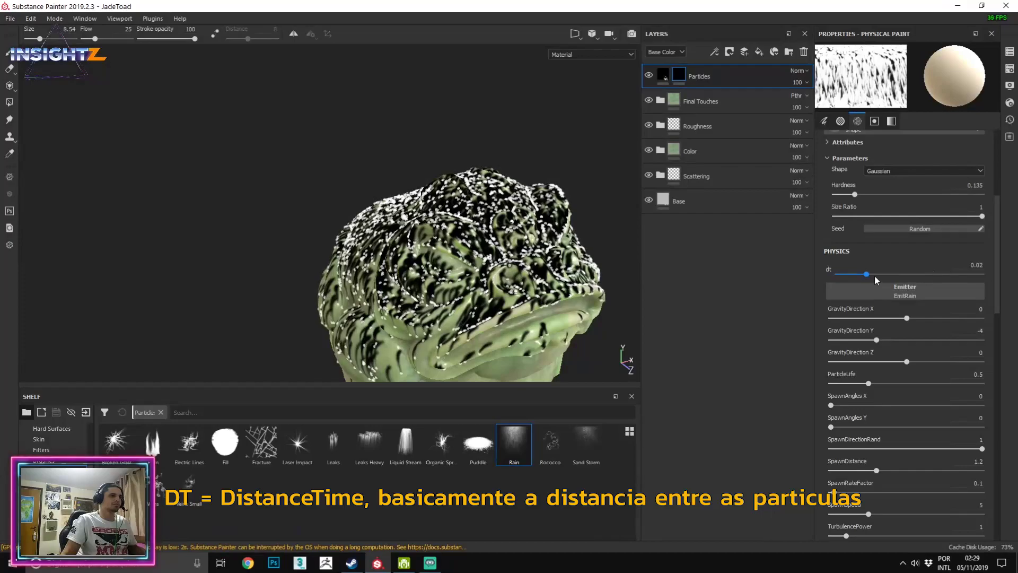
{"action": "scroll", "coordinate": [443, 261], "scroll_direction": "up", "scroll_amount": 4}
{"action": "left_click_drag", "start_coordinate": [382, 255], "coordinate": [478, 254], "text": "alt"}
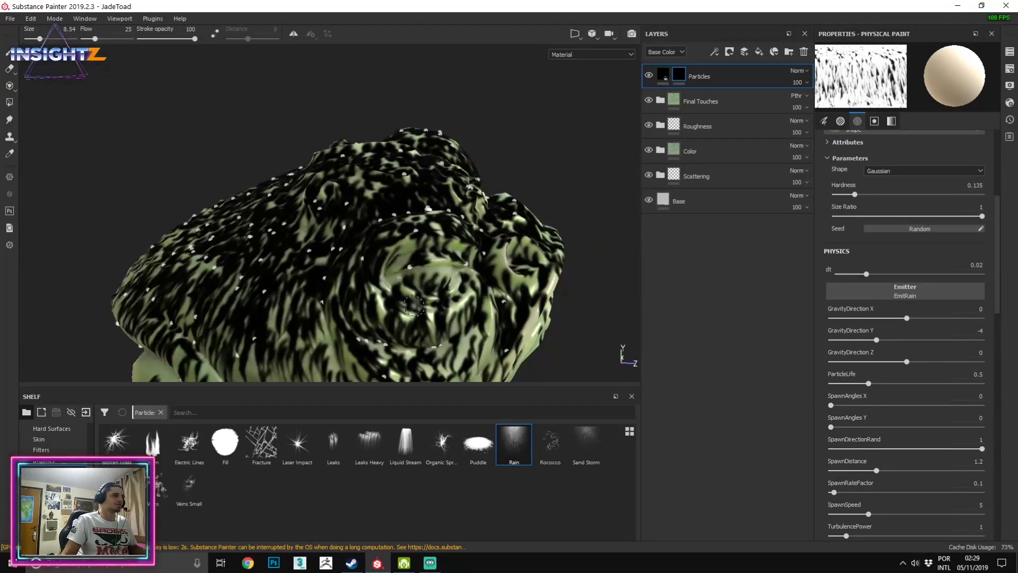
{"action": "middle_click_drag", "start_coordinate": [416, 306], "coordinate": [425, 217], "text": "alt"}
{"action": "key", "text": "ctrl+z"}
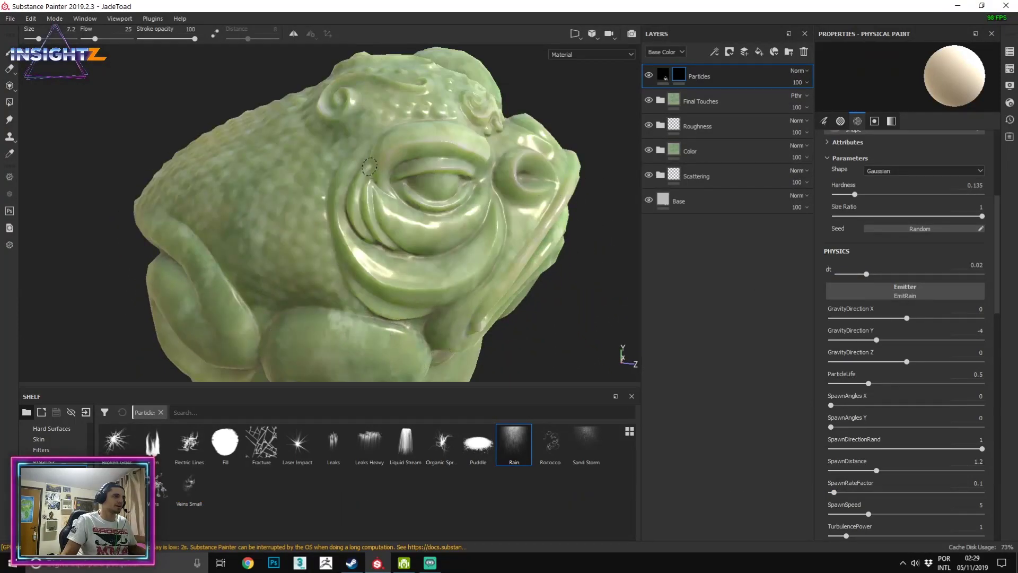
Test the Rain particles at brush size 3.46 on the toad's back and around its eye, and undo the result.
{"action": "left_click", "coordinate": [304, 145]}
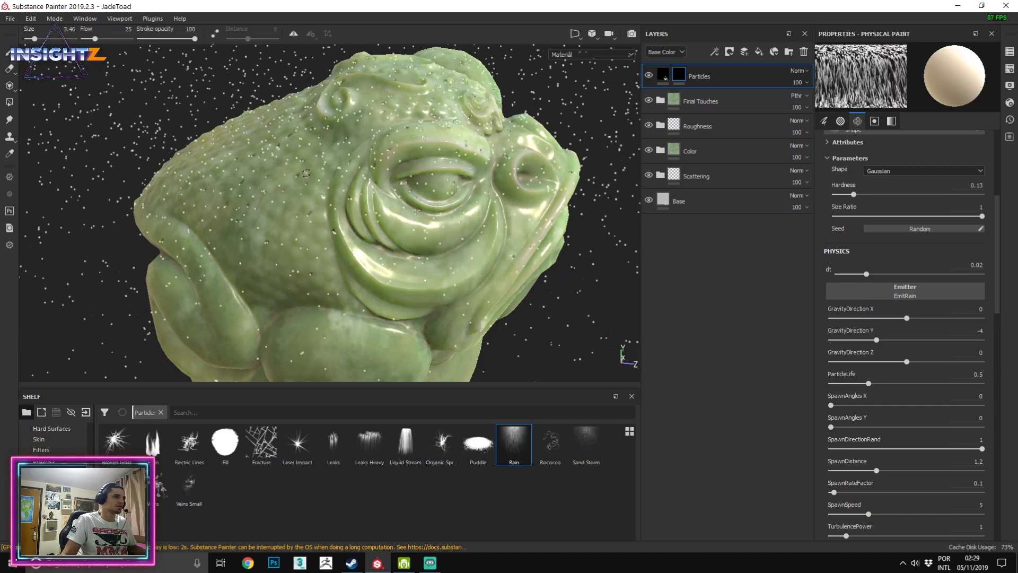
{"action": "scroll", "coordinate": [435, 203], "scroll_direction": "up", "scroll_amount": 3}
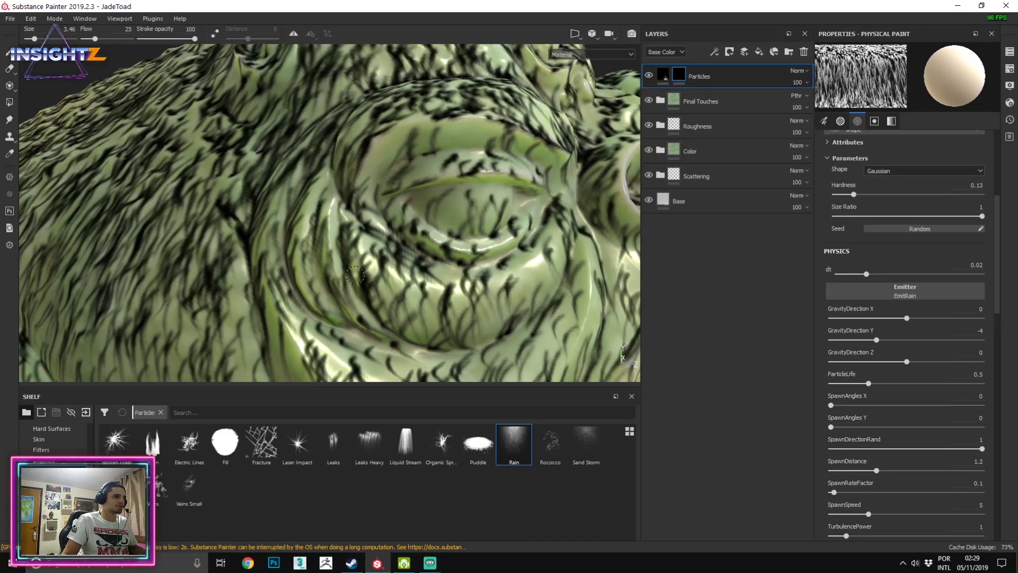
{"action": "scroll", "coordinate": [472, 242], "scroll_direction": "down", "scroll_amount": 3}
{"action": "middle_click_drag", "start_coordinate": [299, 246], "coordinate": [325, 196], "text": "alt"}
{"action": "scroll", "coordinate": [324, 197], "scroll_direction": "up", "scroll_amount": 3}
{"action": "mouse_move", "coordinate": [344, 103]}
{"action": "left_mouse_down"}
{"action": "mouse_move", "coordinate": [355, 106]}
{"action": "mouse_move", "coordinate": [390, 205]}
{"action": "mouse_move", "coordinate": [439, 236]}
{"action": "left_mouse_up"}
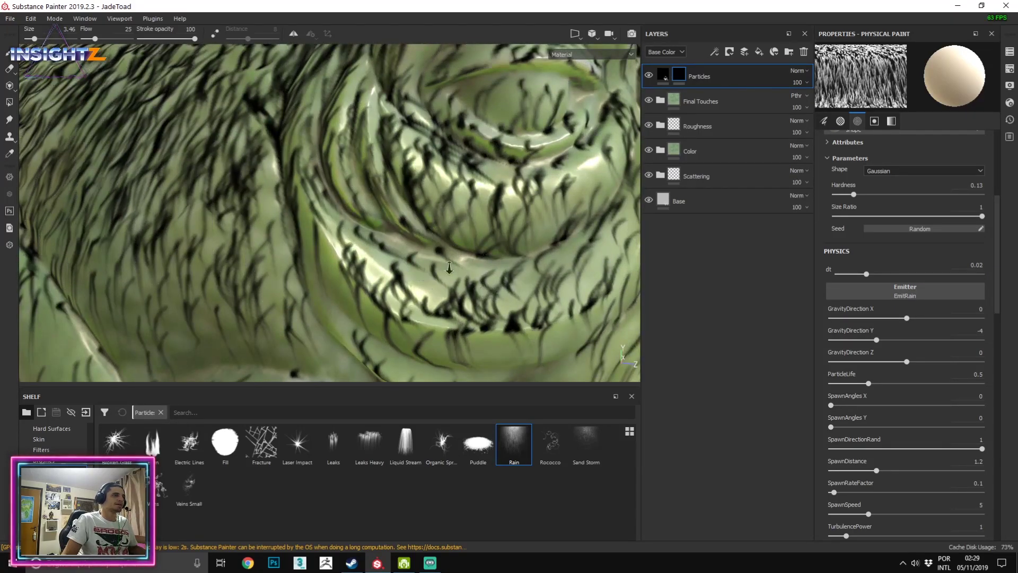
{"action": "scroll", "coordinate": [484, 209], "scroll_direction": "down", "scroll_amount": 5}
{"action": "key", "text": "ctrl+z"}
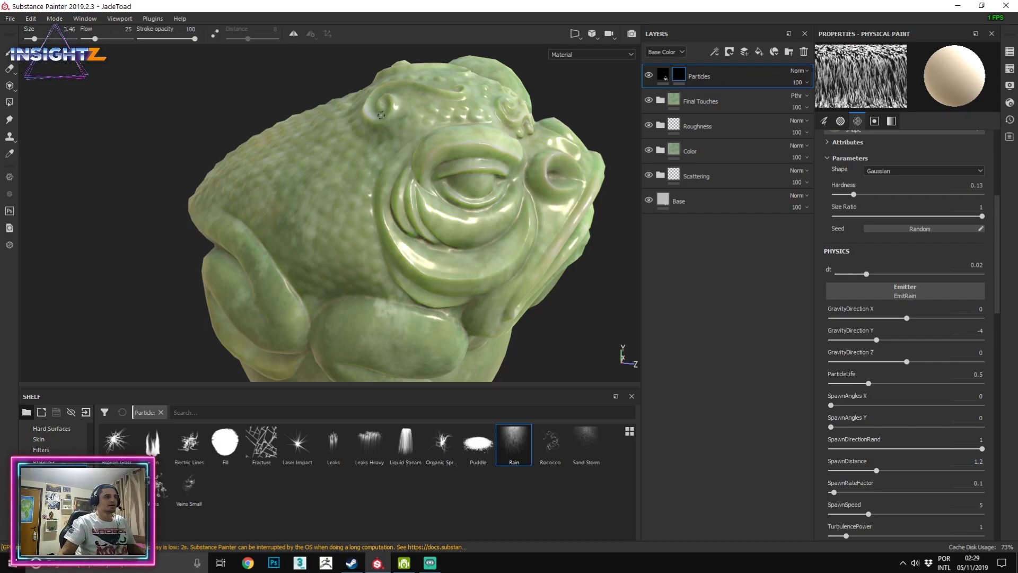
Lower the particle dt to 0.003, try the Rain brush on the toad's side and undo the streaks.
{"action": "scroll", "coordinate": [410, 202], "scroll_direction": "up", "scroll_amount": 4}
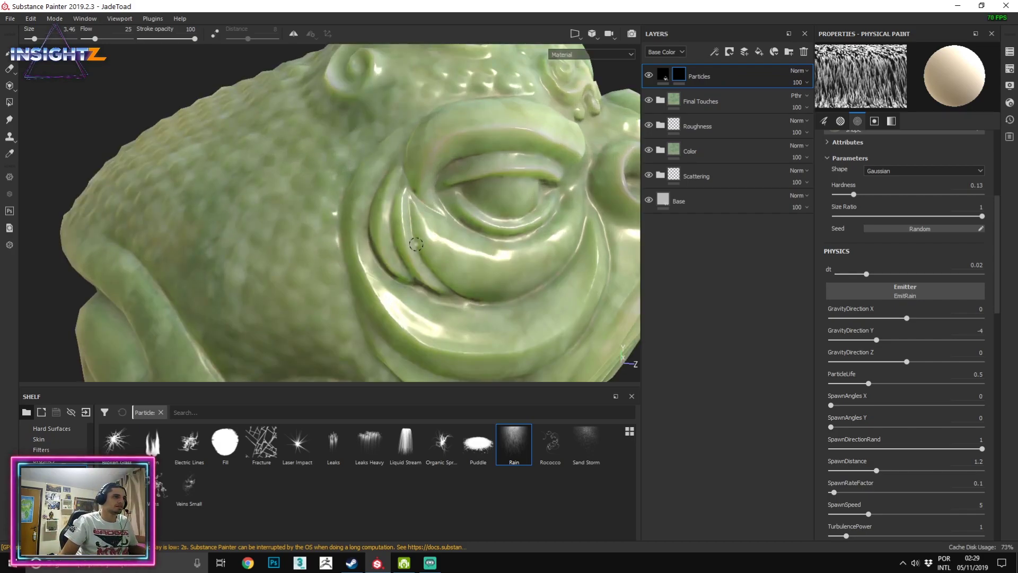
{"action": "left_click_drag", "start_coordinate": [431, 273], "coordinate": [319, 268], "text": "alt"}
{"action": "left_click_drag", "start_coordinate": [866, 273], "coordinate": [841, 273]}
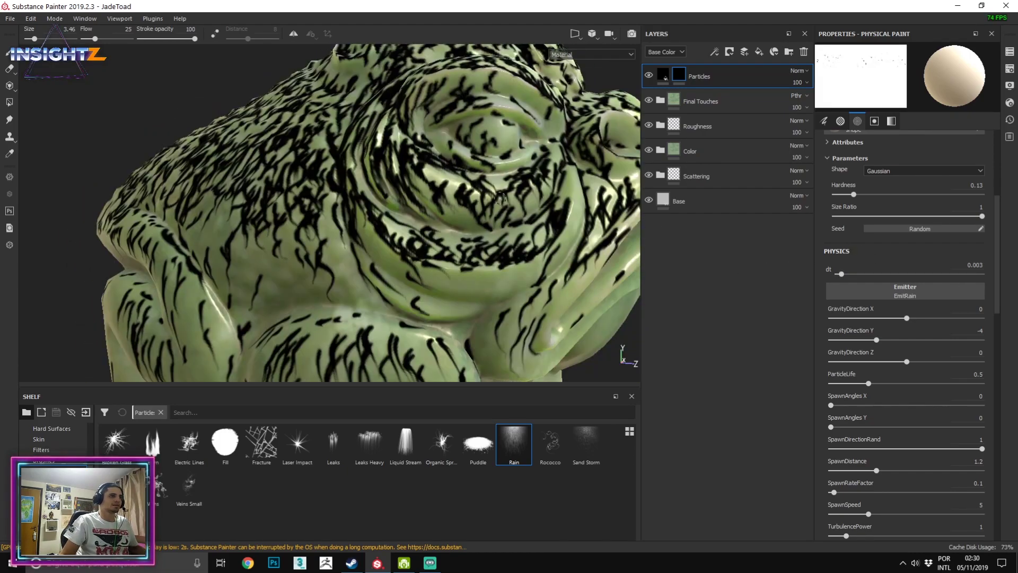
{"action": "key", "text": "ctrl+z"}
Set dt to 0.009 and GravityDirection X to -5.9, test the slanted rain on the toad and undo the paint.
{"action": "left_click", "coordinate": [850, 273]}
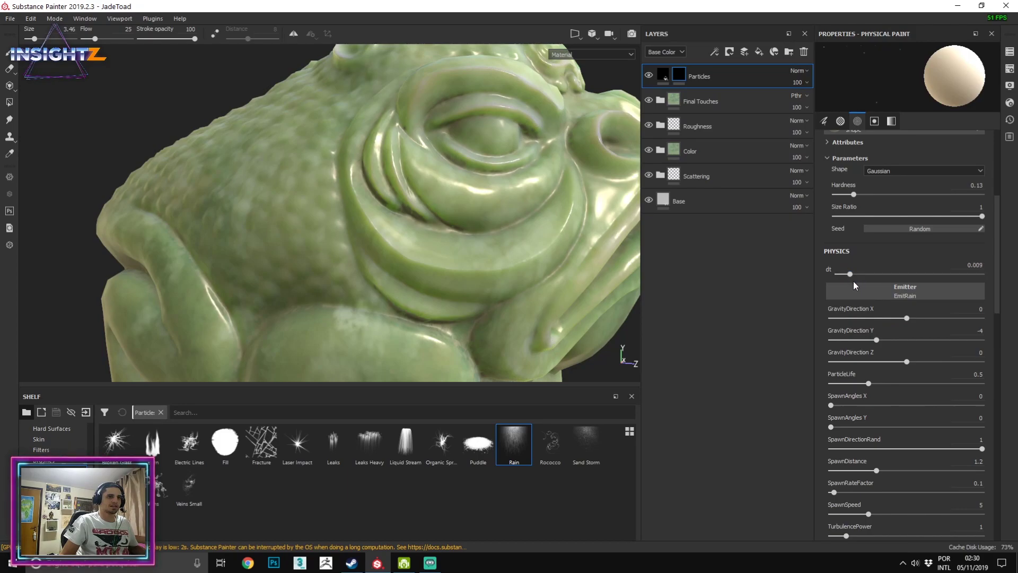
{"action": "left_click_drag", "start_coordinate": [890, 318], "coordinate": [862, 318]}
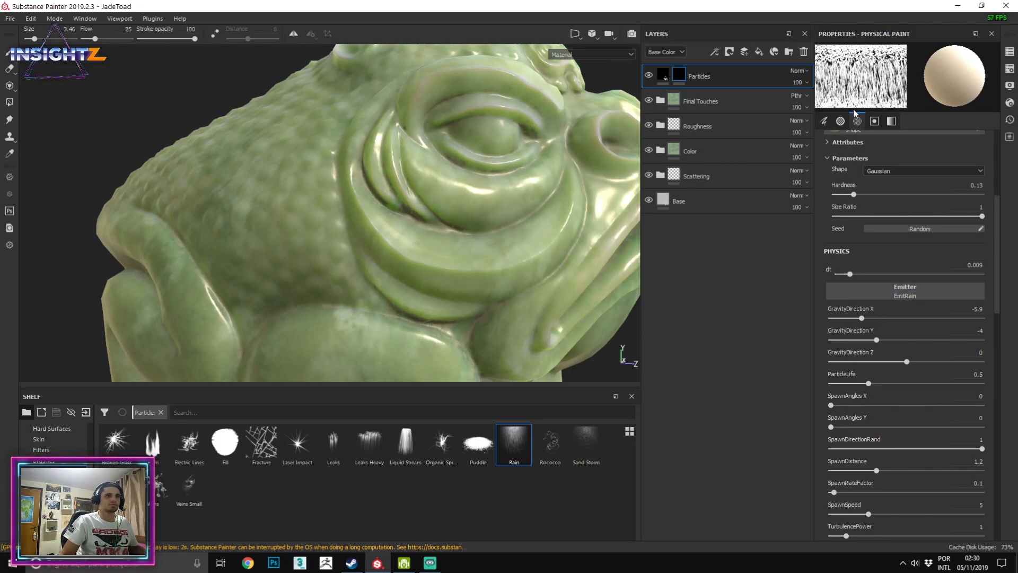
{"action": "left_click", "coordinate": [361, 161]}
{"action": "scroll", "coordinate": [361, 160], "scroll_direction": "down", "scroll_amount": 1}
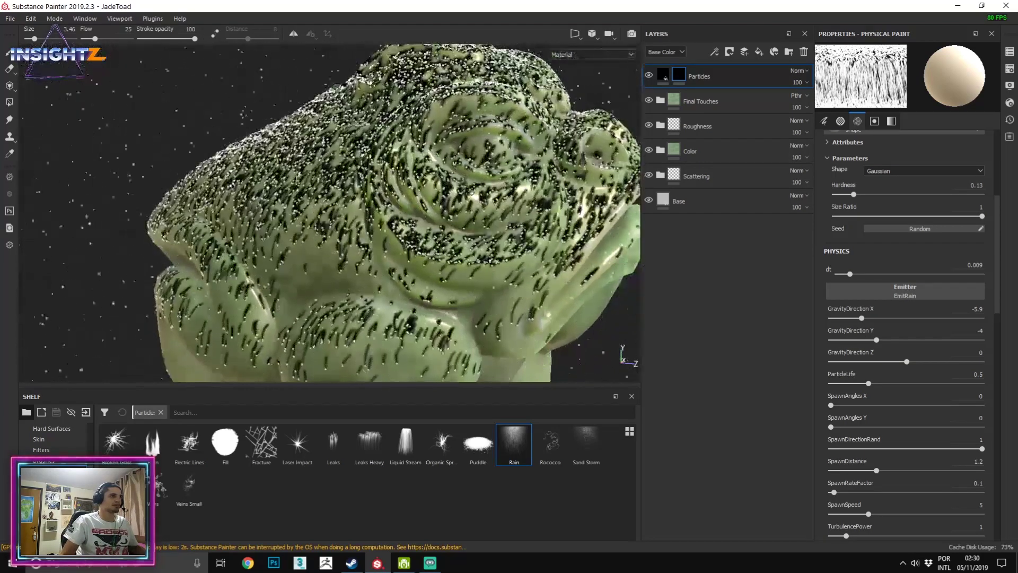
{"action": "key", "text": "ctrl+z"}
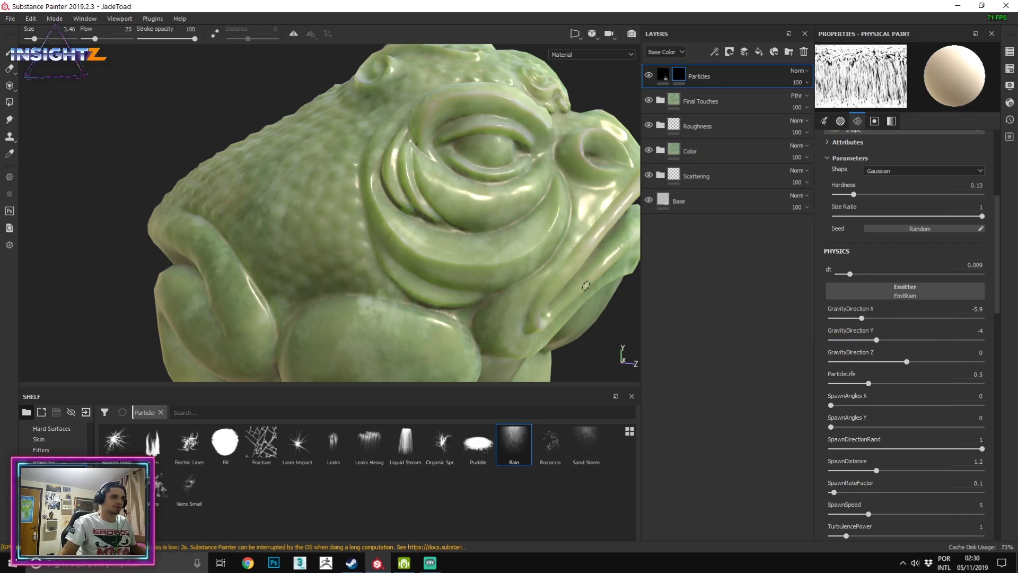
Try SpawnAngles X at 143.75 by emitting rain over the toad's side, and undo the painted particles.
{"action": "scroll", "coordinate": [864, 386], "scroll_direction": "down", "scroll_amount": 2}
{"action": "left_click_drag", "start_coordinate": [861, 342], "coordinate": [890, 342]}
{"action": "left_click", "coordinate": [381, 192]}
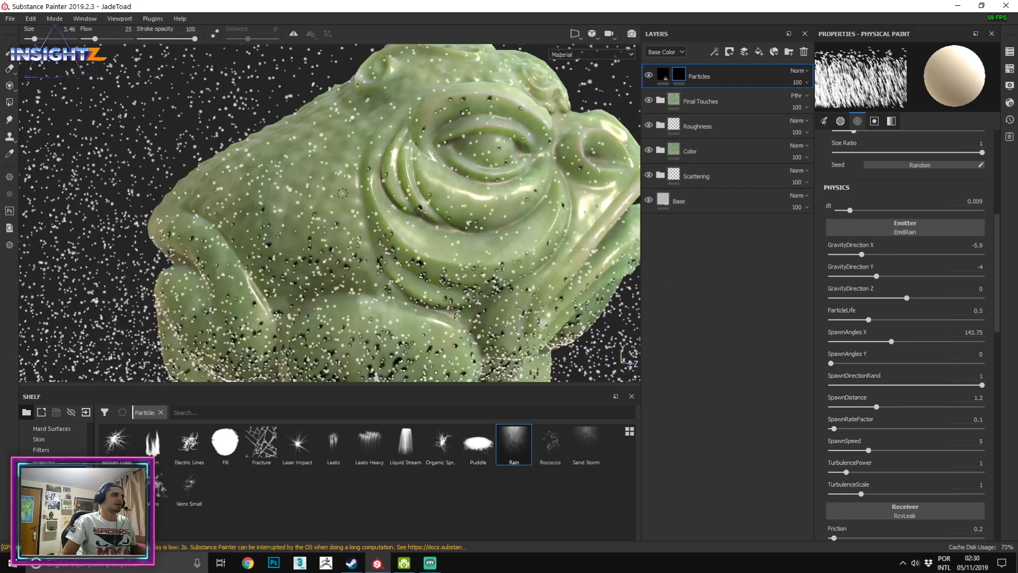
{"action": "right_click_drag", "start_coordinate": [386, 241], "coordinate": [278, 184], "text": "alt"}
{"action": "mouse_move", "coordinate": [277, 184]}
{"action": "left_mouse_down", "text": "alt"}
{"action": "mouse_move", "coordinate": [183, 178]}
{"action": "mouse_move", "coordinate": [169, 148]}
{"action": "mouse_move", "coordinate": [183, 116]}
{"action": "left_mouse_up", "text": "alt"}
{"action": "key", "text": "ctrl+z"}
Set SpawnAngles X to 360 and emit Rain particles onto the toad's head from the front.
{"action": "left_click_drag", "start_coordinate": [892, 342], "coordinate": [983, 341]}
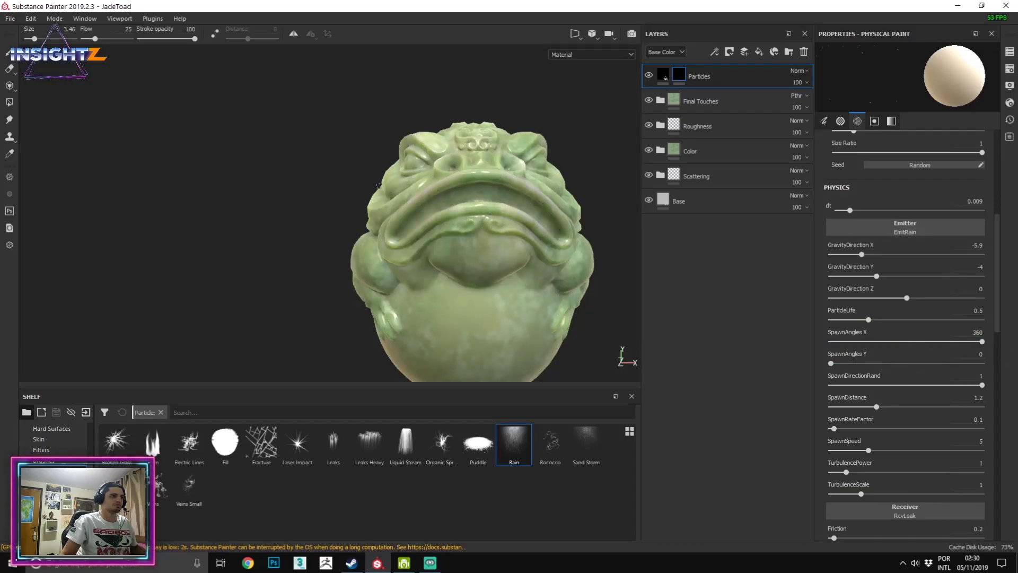
{"action": "left_click", "coordinate": [457, 154]}
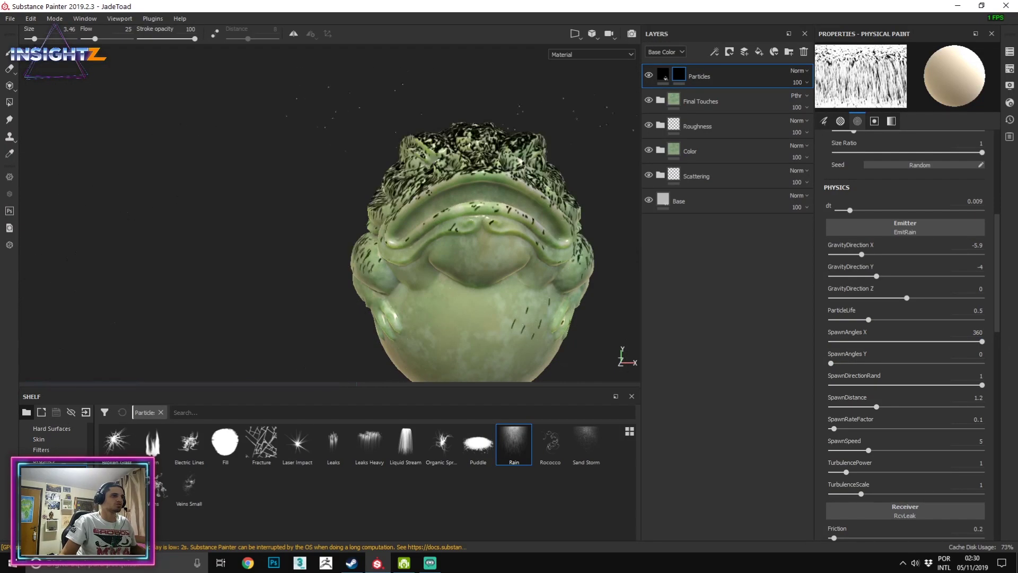
Check the rain coverage around the toad's side and undo the painted particles.
{"action": "mouse_move", "coordinate": [446, 170]}
{"action": "left_mouse_down", "text": "alt"}
{"action": "mouse_move", "coordinate": [487, 290]}
{"action": "mouse_move", "coordinate": [466, 212]}
{"action": "left_mouse_up", "text": "alt"}
{"action": "right_click_drag", "start_coordinate": [466, 212], "coordinate": [413, 180], "text": "alt"}
{"action": "left_click_drag", "start_coordinate": [414, 180], "coordinate": [387, 213], "text": "alt"}
{"action": "right_click_drag", "start_coordinate": [387, 213], "coordinate": [456, 342], "text": "alt"}
{"action": "key", "text": "ctrl+z"}
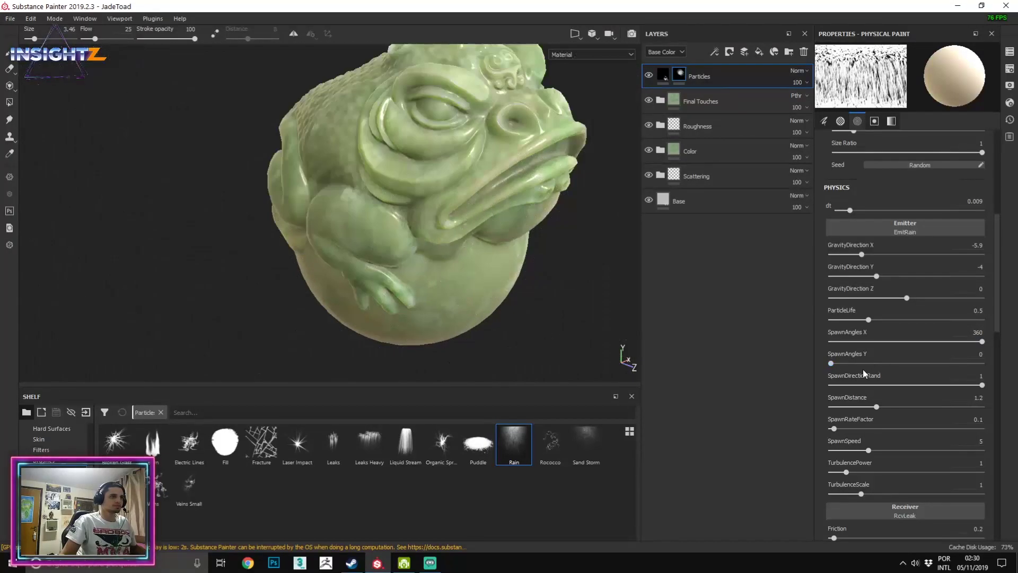
Try raising SpawnAngles Y to 360, set SpawnAngles X and Y both to 180, and emit Rain particles over the toad.
{"action": "left_click_drag", "start_coordinate": [830, 363], "coordinate": [982, 364]}
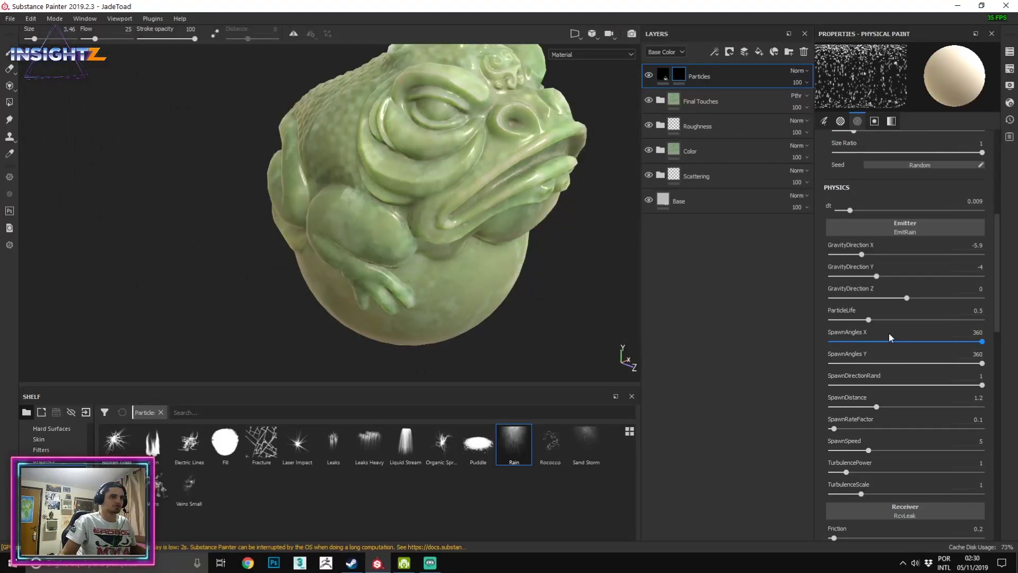
{"action": "left_click_drag", "start_coordinate": [924, 342], "coordinate": [900, 343]}
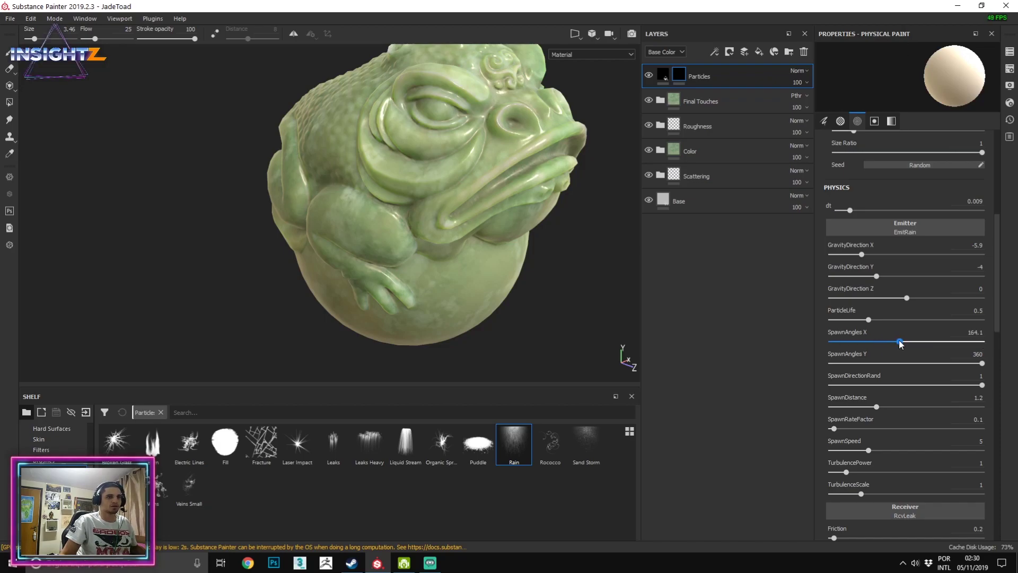
{"action": "left_click_drag", "start_coordinate": [983, 334], "coordinate": [986, 355]}
{"action": "type", "text": "180"}
{"action": "key", "text": "Return"}
{"action": "type", "text": "180"}
{"action": "key", "text": "Return"}
{"action": "left_click", "coordinate": [497, 297]}
{"action": "left_click_drag", "start_coordinate": [497, 297], "coordinate": [510, 215], "text": "alt"}
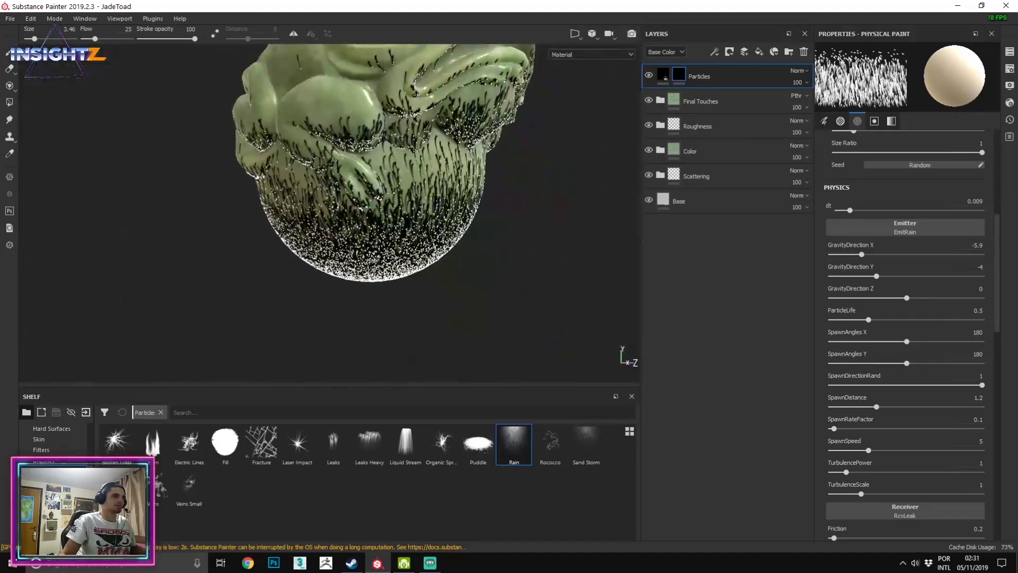
{"action": "left_click_drag", "start_coordinate": [371, 118], "coordinate": [419, 130], "text": "alt"}
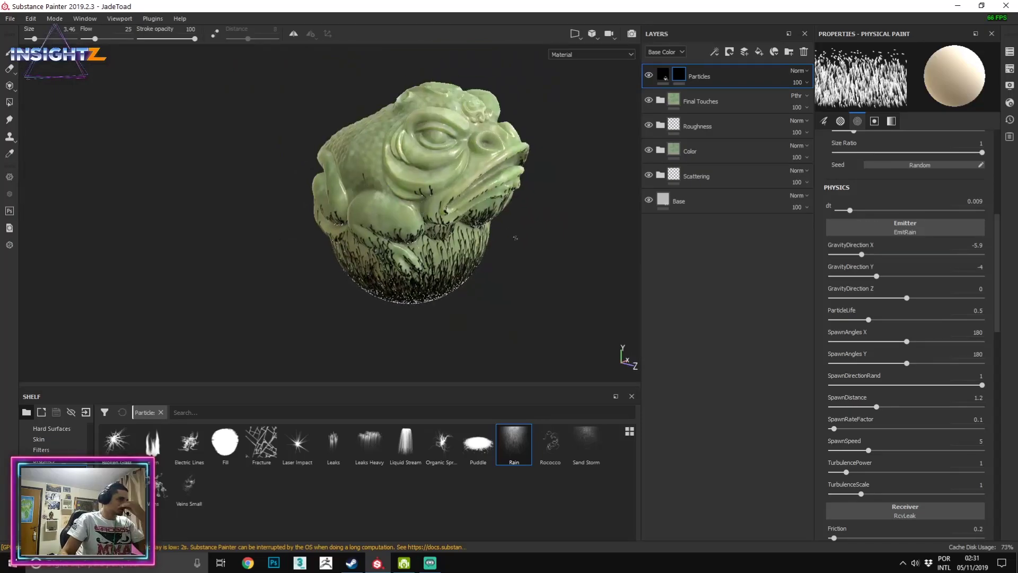
Set SpawnAngles Y to 0 and SpawnAngles X to 91.59, test the rain on the toad and undo the paint.
{"action": "left_click_drag", "start_coordinate": [908, 342], "coordinate": [828, 342]}
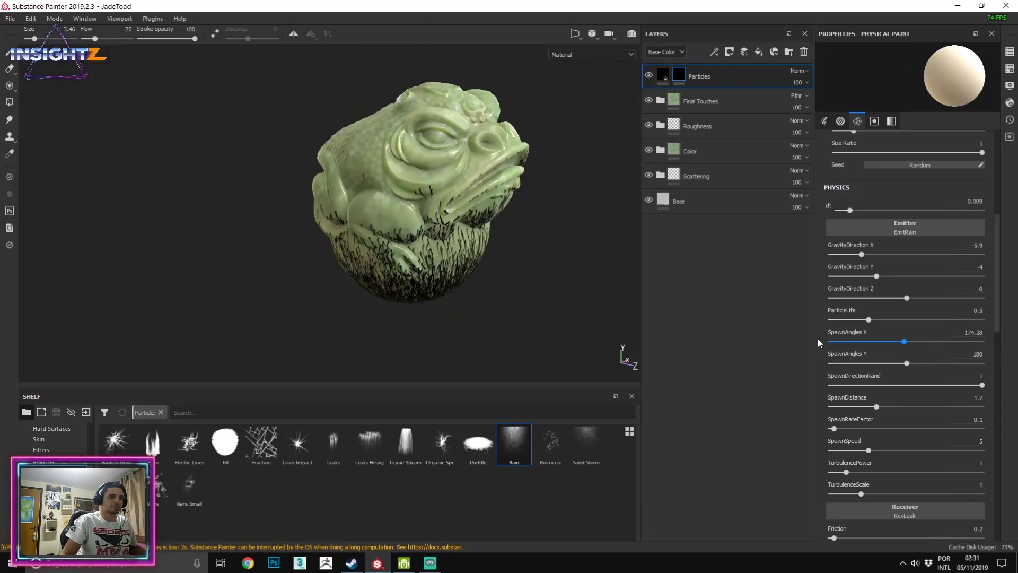
{"action": "left_click_drag", "start_coordinate": [893, 341], "coordinate": [828, 342]}
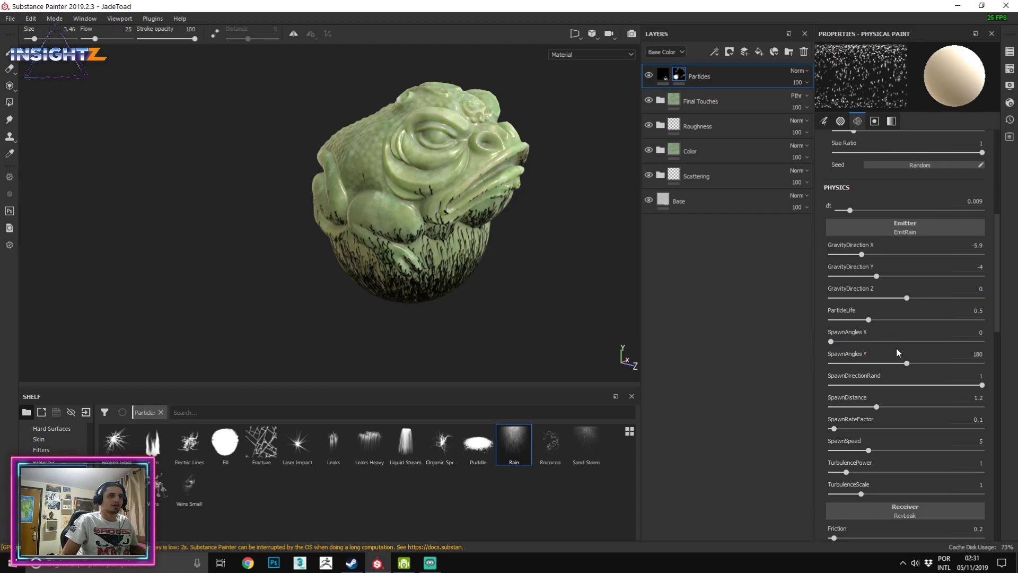
{"action": "left_click_drag", "start_coordinate": [908, 362], "coordinate": [771, 361]}
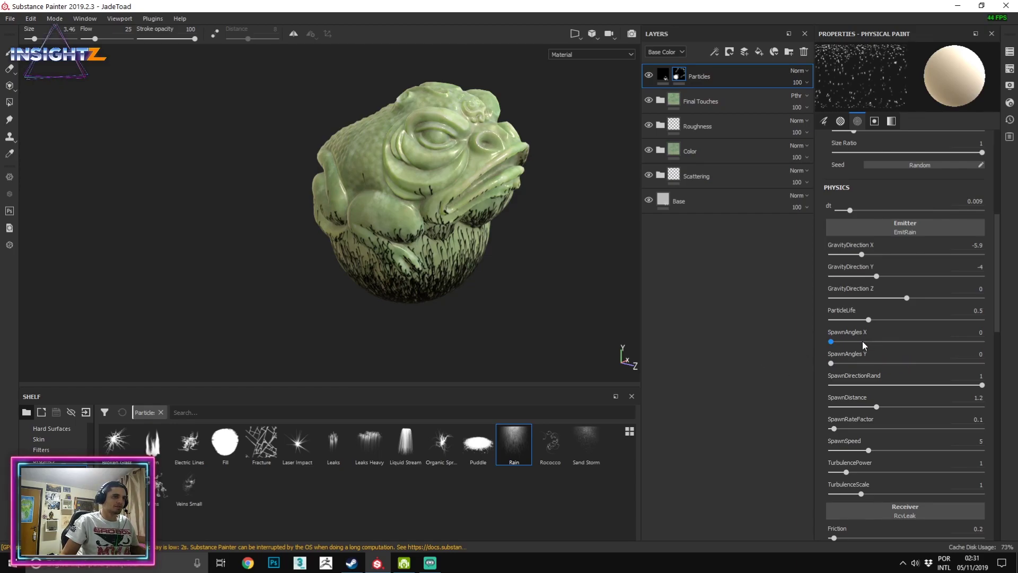
{"action": "left_click_drag", "start_coordinate": [885, 345], "coordinate": [762, 302]}
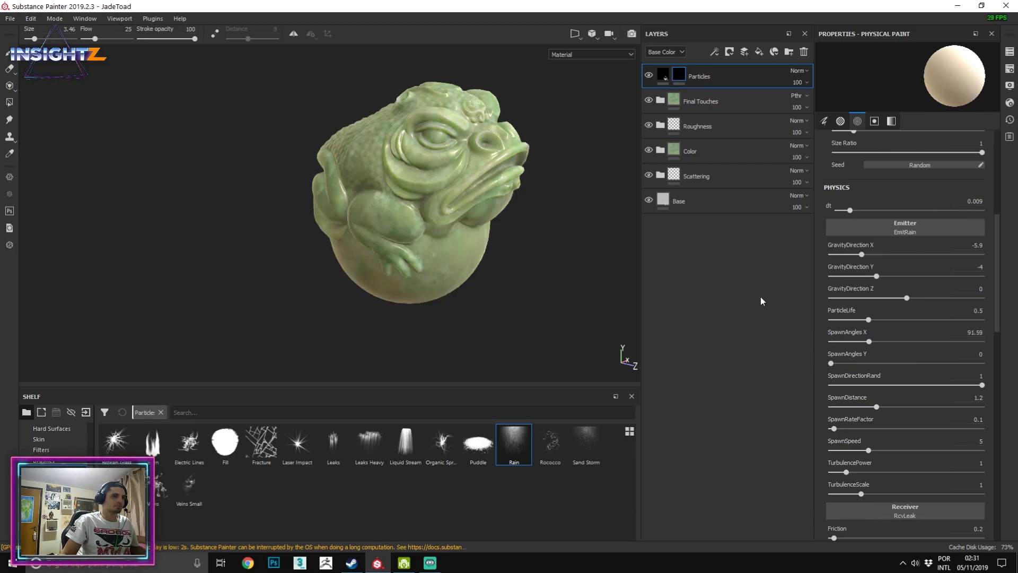
{"action": "left_click", "coordinate": [422, 187]}
{"action": "left_click_drag", "start_coordinate": [423, 186], "coordinate": [318, 159], "text": "alt"}
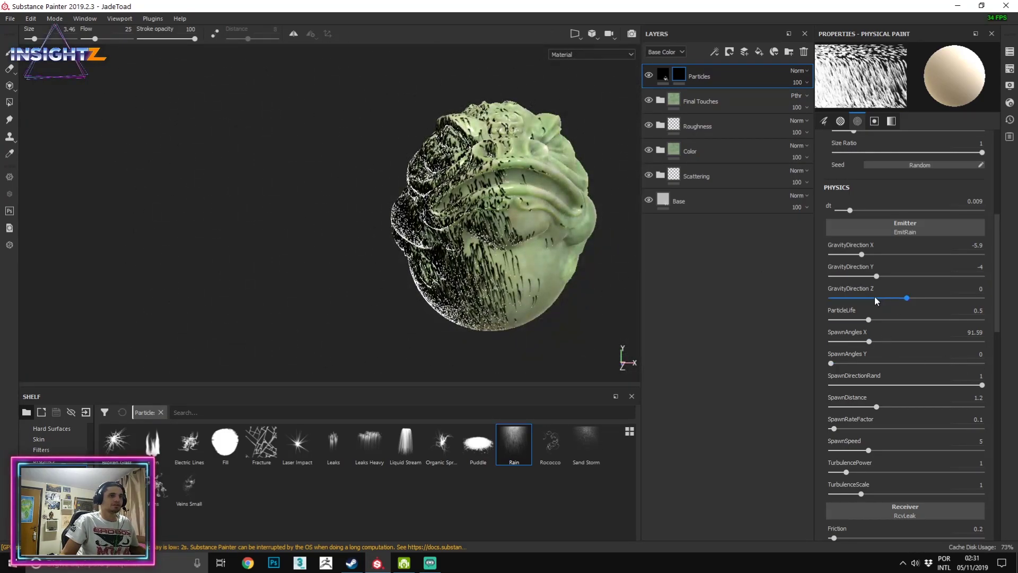
{"action": "key", "text": "ctrl+z"}
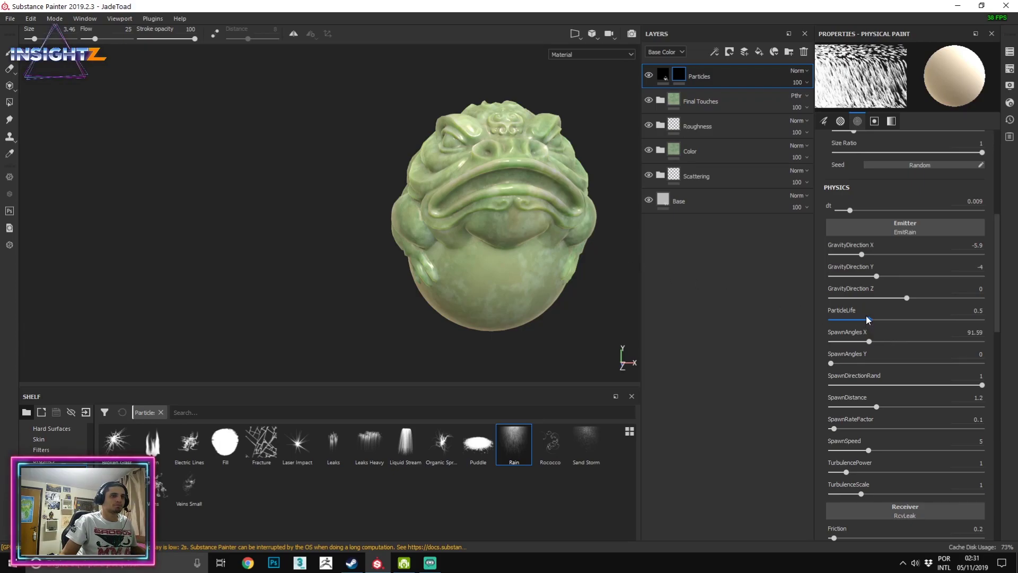
Set dt to 0.011 and ParticleLife to 1.42, emit rain on the toad's side and undo the particles.
{"action": "left_click_drag", "start_coordinate": [551, 222], "coordinate": [591, 192], "text": "alt"}
{"action": "middle_click_drag", "start_coordinate": [590, 192], "coordinate": [592, 286], "text": "alt"}
{"action": "left_click_drag", "start_coordinate": [591, 286], "coordinate": [586, 273], "text": "alt"}
{"action": "right_click_drag", "start_coordinate": [586, 273], "coordinate": [558, 350], "text": "alt"}
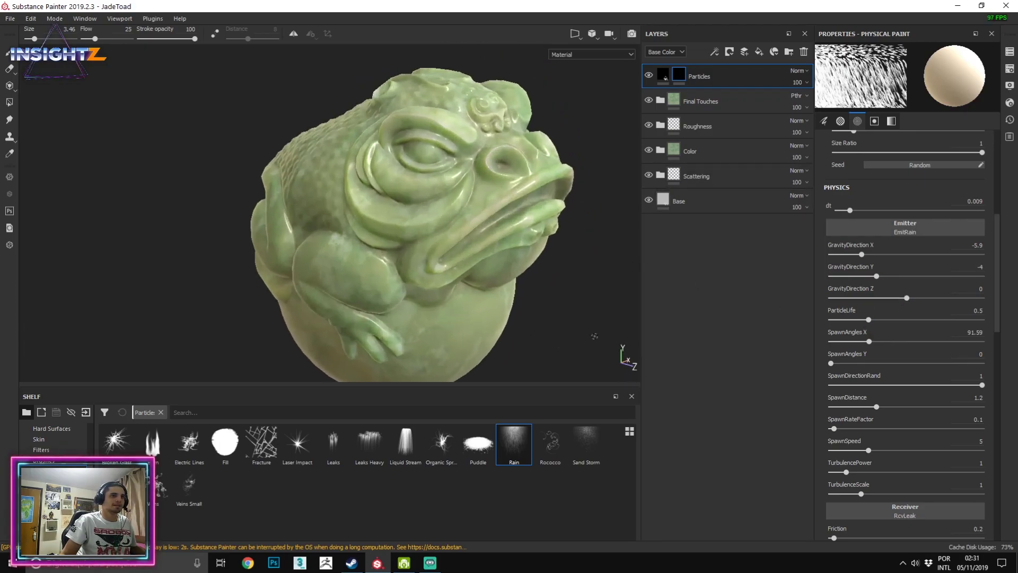
{"action": "left_click_drag", "start_coordinate": [849, 210], "coordinate": [853, 210]}
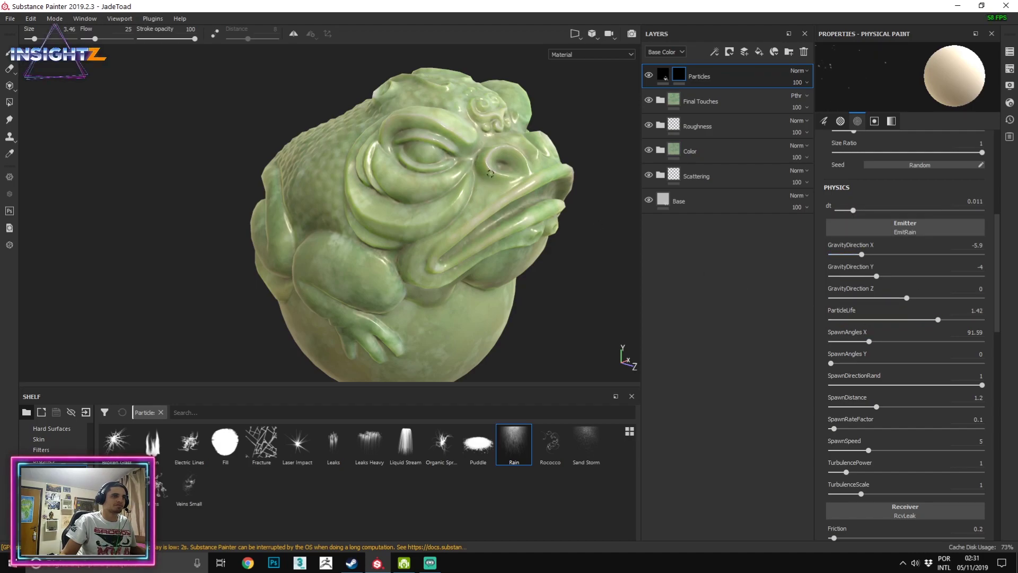
{"action": "left_click", "coordinate": [465, 143]}
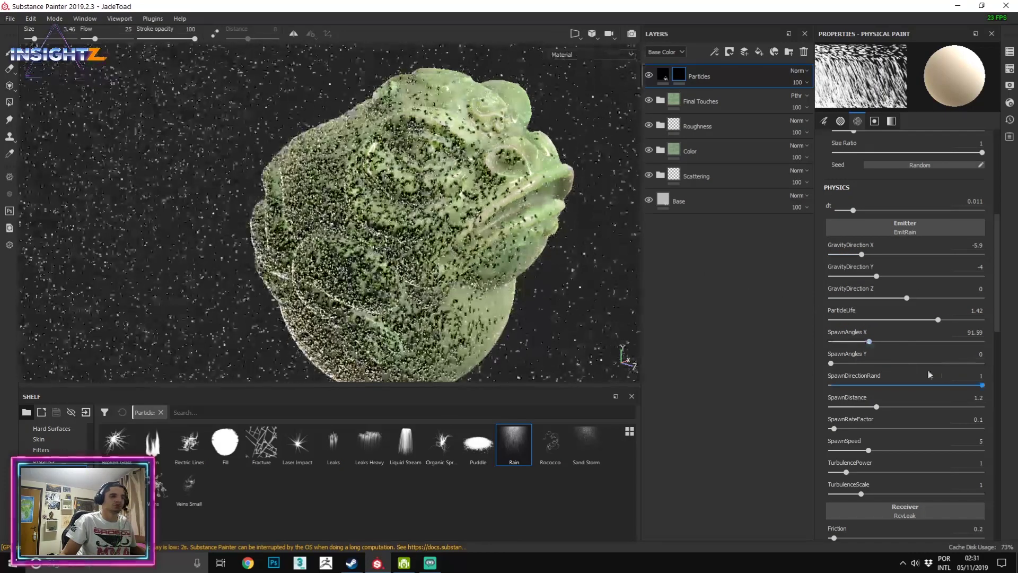
{"action": "key", "text": "ctrl+z"}
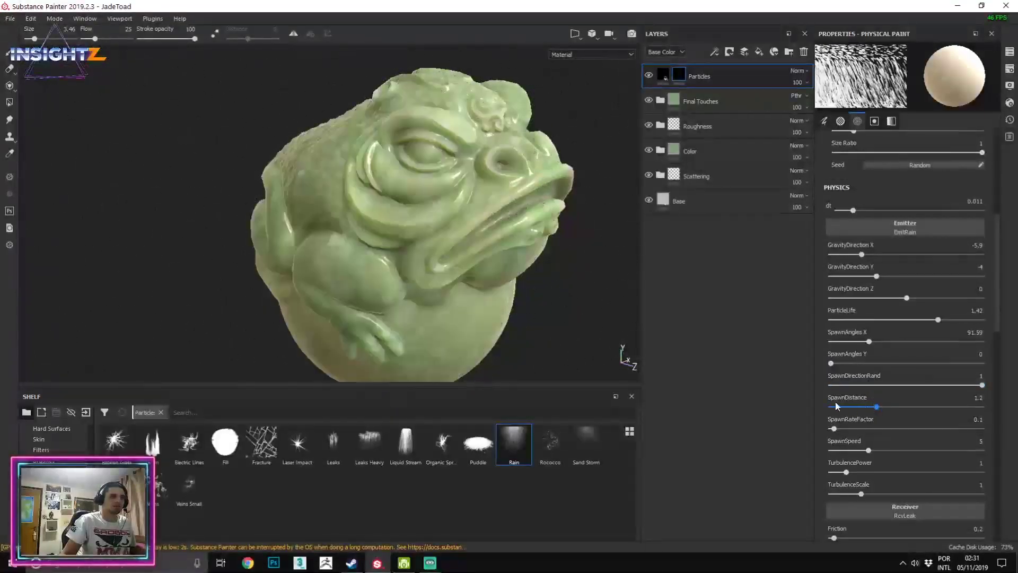
Set SpawnAngles X to 0, emit rain over the toad's head and undo the streaks.
{"action": "left_click_drag", "start_coordinate": [870, 344], "coordinate": [830, 341]}
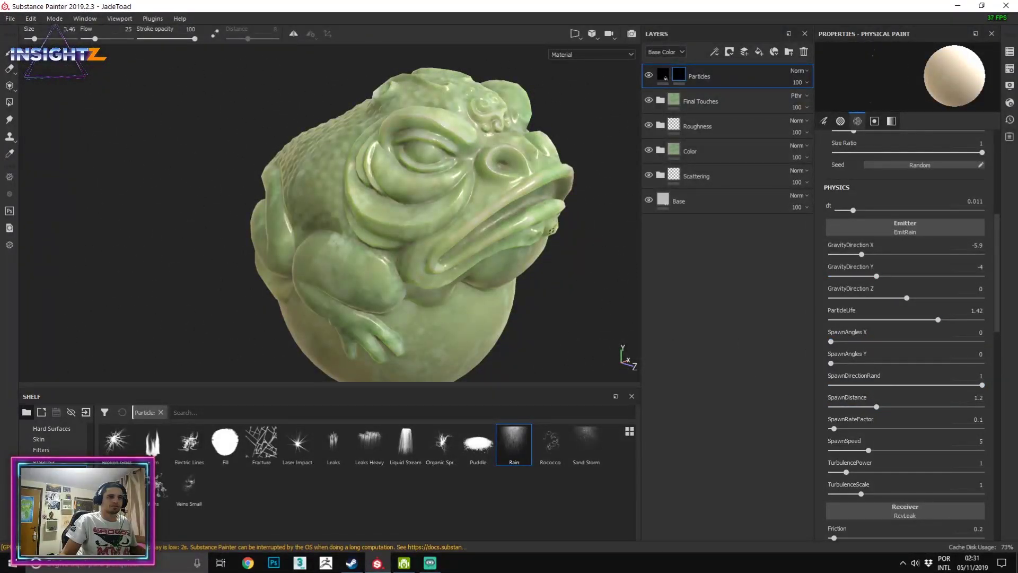
{"action": "left_click", "coordinate": [433, 112]}
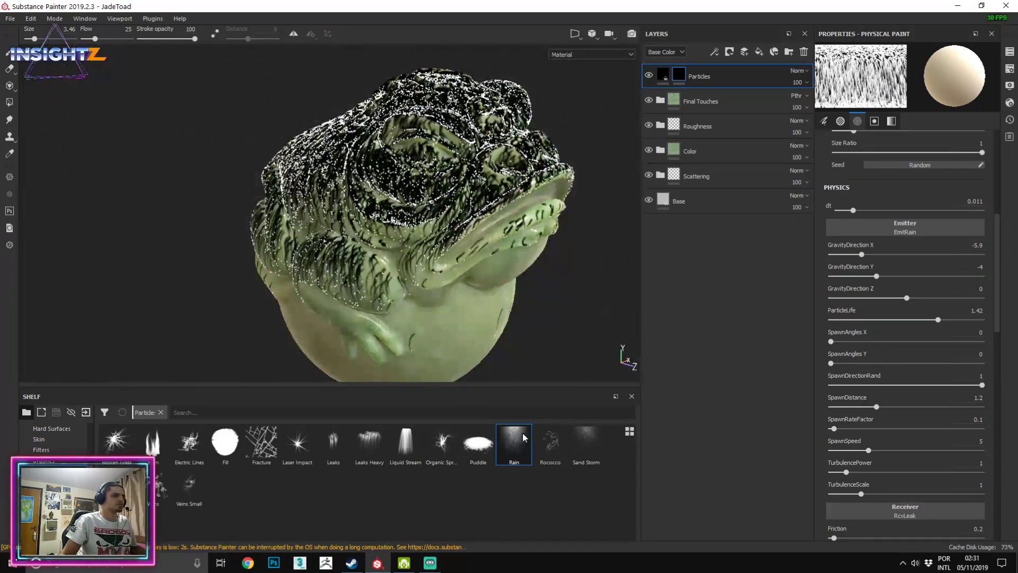
{"action": "key", "text": "ctrl+z"}
{"action": "key", "text": "ctrl+z"}
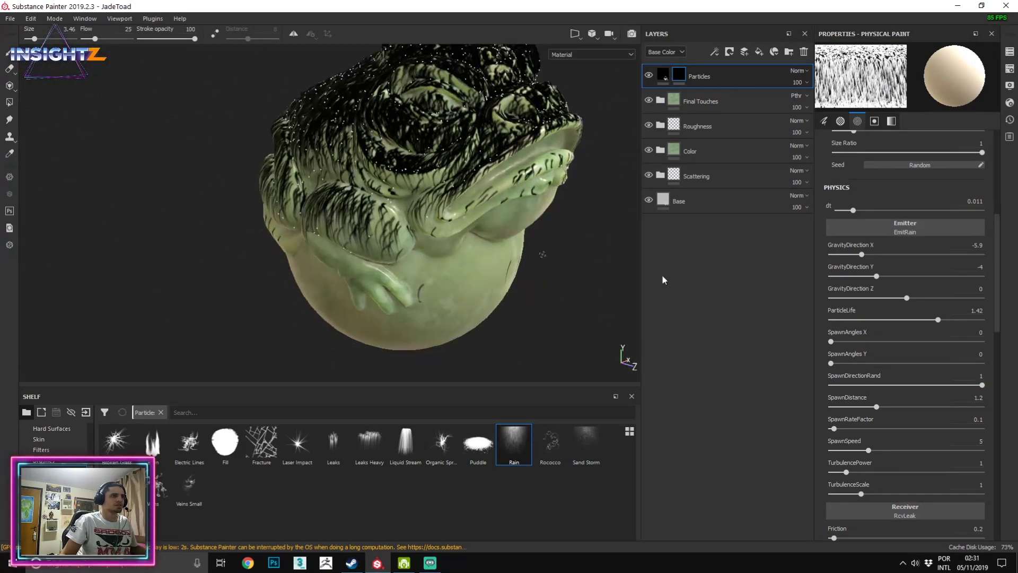
Set ParticleLife to 2 and emit Rain particles onto the toad's upper side.
{"action": "left_click_drag", "start_coordinate": [923, 320], "coordinate": [982, 320]}
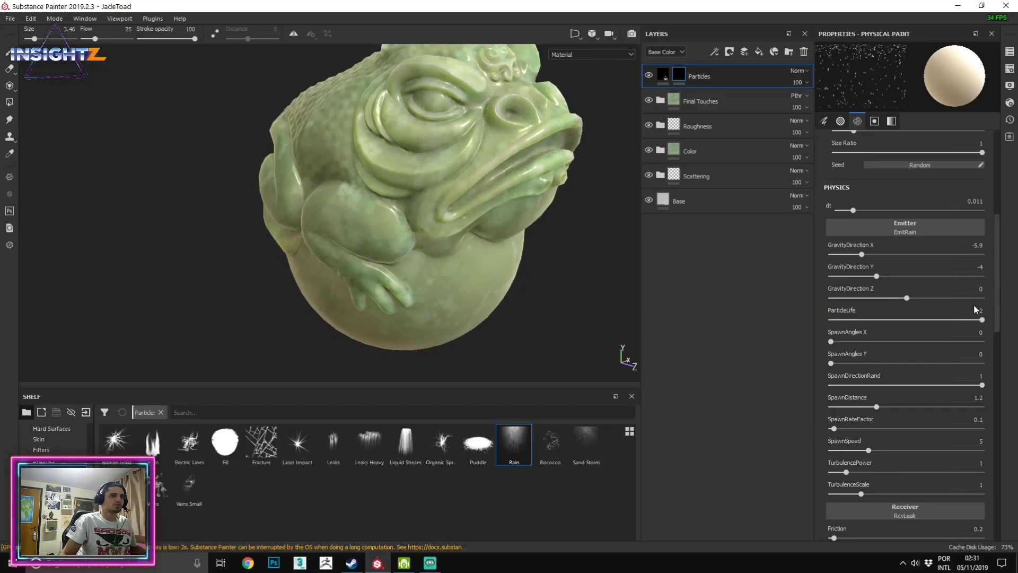
{"action": "left_click", "coordinate": [364, 110]}
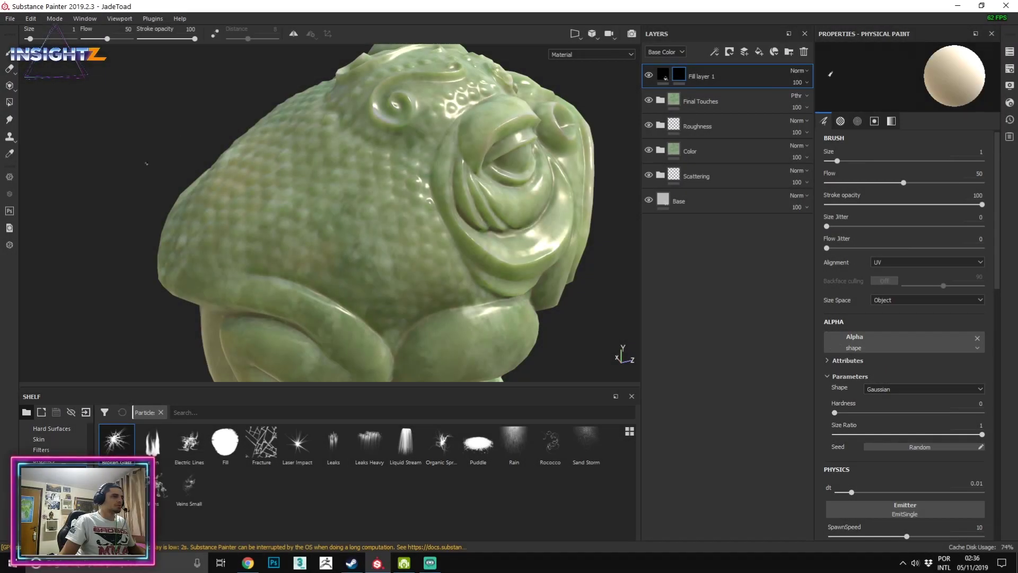
Set the Broken Glass brush size to 2.64 and paint two connected straight strokes across the toad's scaly side.
{"action": "left_click_drag", "start_coordinate": [307, 186], "coordinate": [246, 179], "text": "alt"}
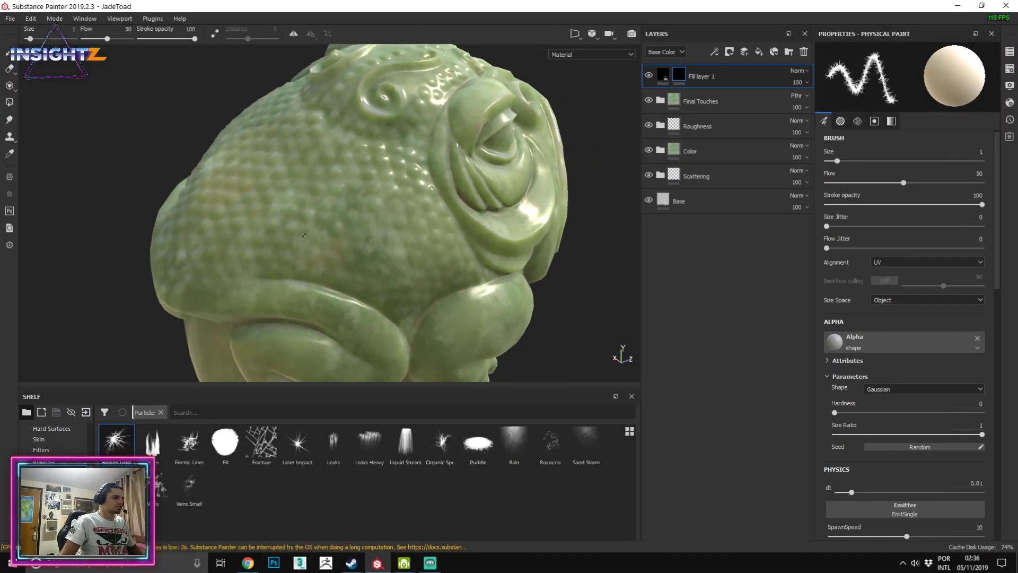
{"action": "right_click_drag", "start_coordinate": [301, 236], "coordinate": [311, 235], "text": "ctrl"}
{"action": "scroll", "coordinate": [927, 427], "scroll_direction": "down", "scroll_amount": 3}
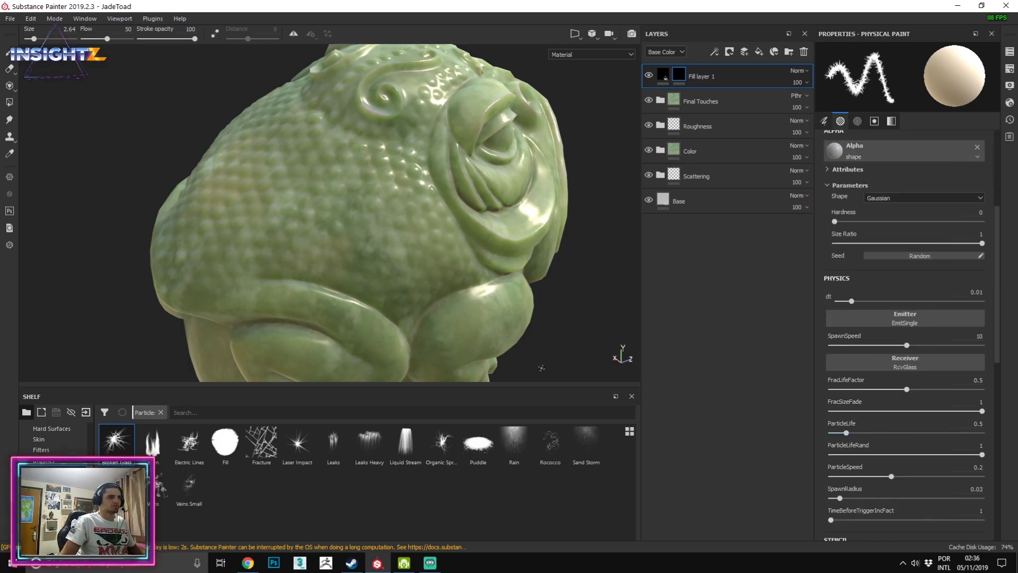
{"action": "scroll", "coordinate": [417, 213], "scroll_direction": "down", "scroll_amount": 3}
{"action": "left_click_drag", "start_coordinate": [417, 212], "coordinate": [225, 362], "text": "alt"}
{"action": "left_click_drag", "start_coordinate": [488, 287], "coordinate": [405, 259], "text": "alt"}
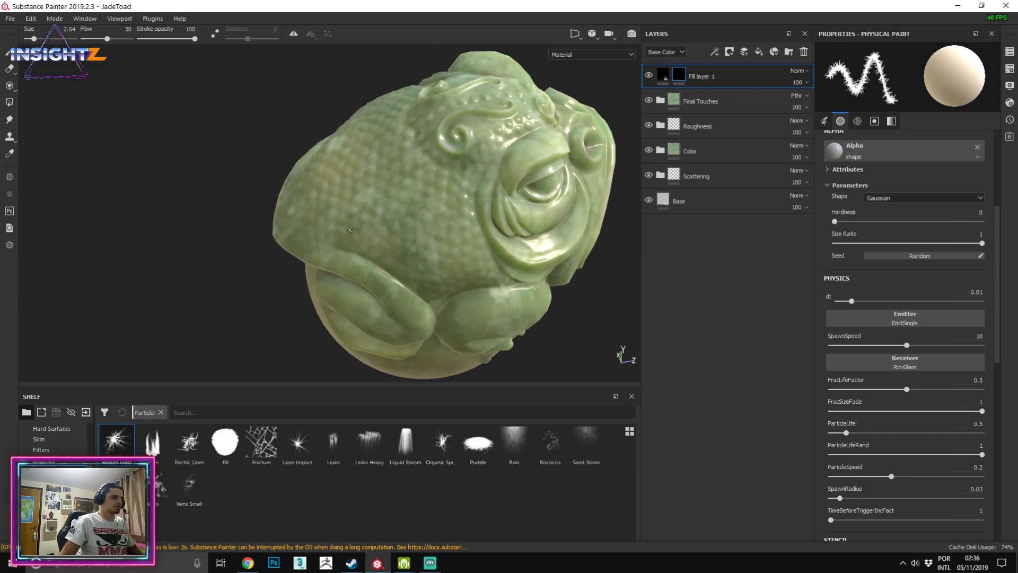
{"action": "right_click_drag", "start_coordinate": [406, 255], "coordinate": [417, 303], "text": "alt"}
{"action": "middle_click_drag", "start_coordinate": [417, 303], "coordinate": [423, 326], "text": "alt"}
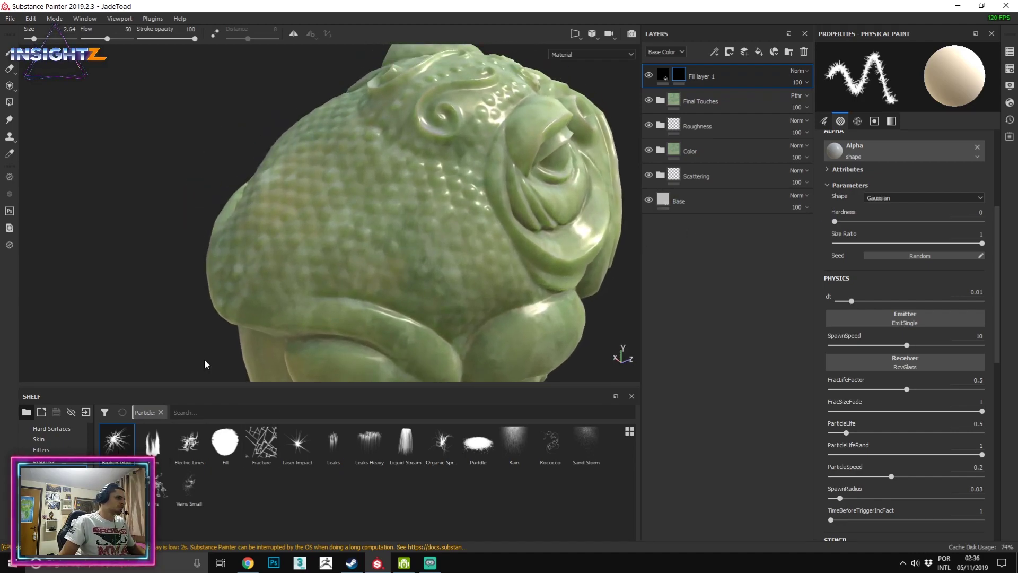
{"action": "left_click", "coordinate": [346, 152]}
{"action": "left_click", "coordinate": [265, 228], "text": "shift"}
{"action": "left_click", "coordinate": [420, 284], "text": "shift"}
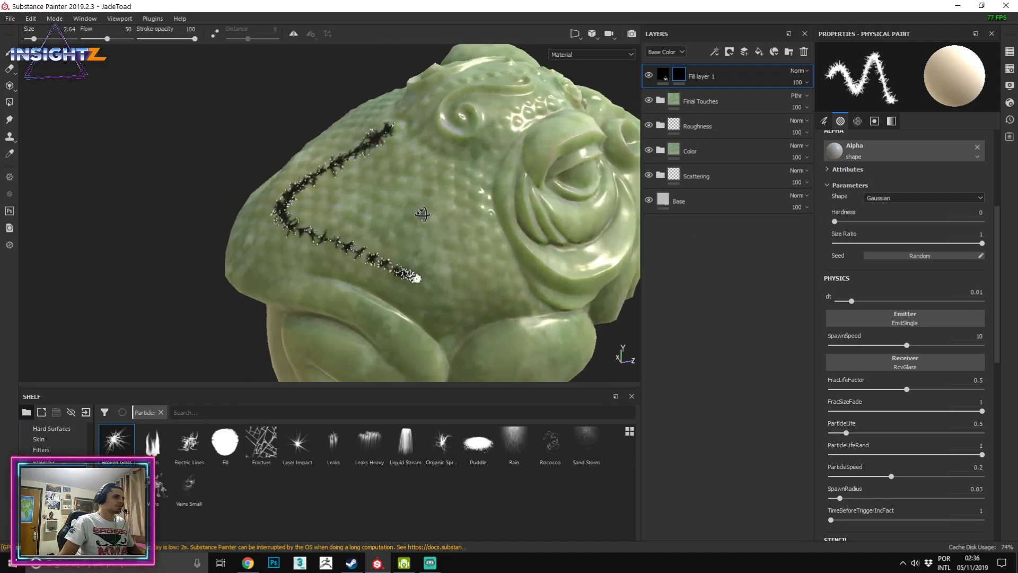
Undo the strokes, set the brush size to 7.66, try a diagonal stroke across the scaly side and undo it.
{"action": "left_click_drag", "start_coordinate": [420, 284], "coordinate": [304, 172], "text": "alt"}
{"action": "right_click_drag", "start_coordinate": [364, 208], "coordinate": [379, 207], "text": "ctrl"}
{"action": "key", "text": "ctrl+z"}
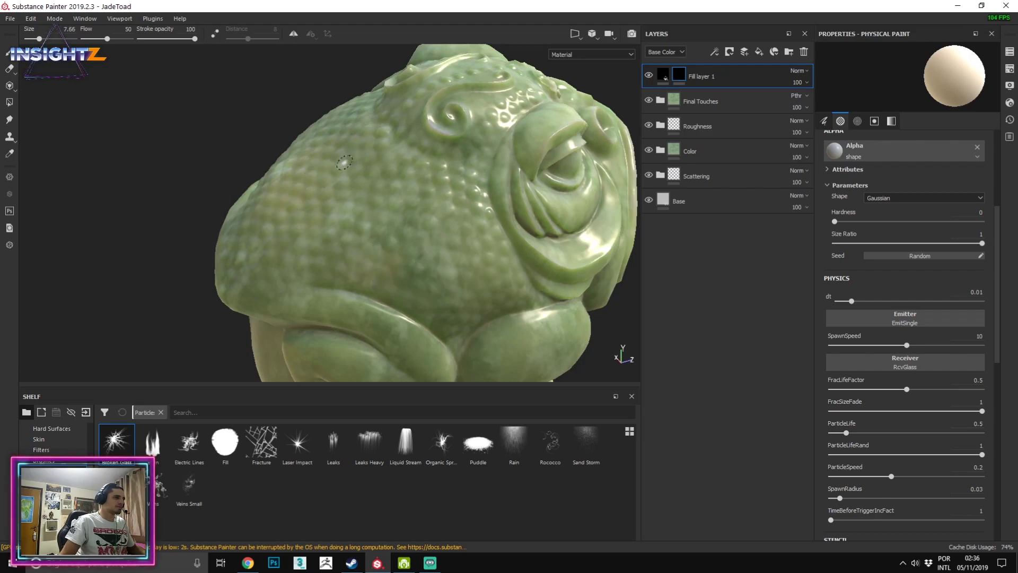
{"action": "left_click_drag", "start_coordinate": [359, 155], "coordinate": [489, 290]}
{"action": "key", "text": "ctrl+z"}
Set dt to 0.093, undo the first test splatters, and paint scattered ones on the toad's side at brush size 3.72.
{"action": "left_click_drag", "start_coordinate": [854, 300], "coordinate": [905, 299]}
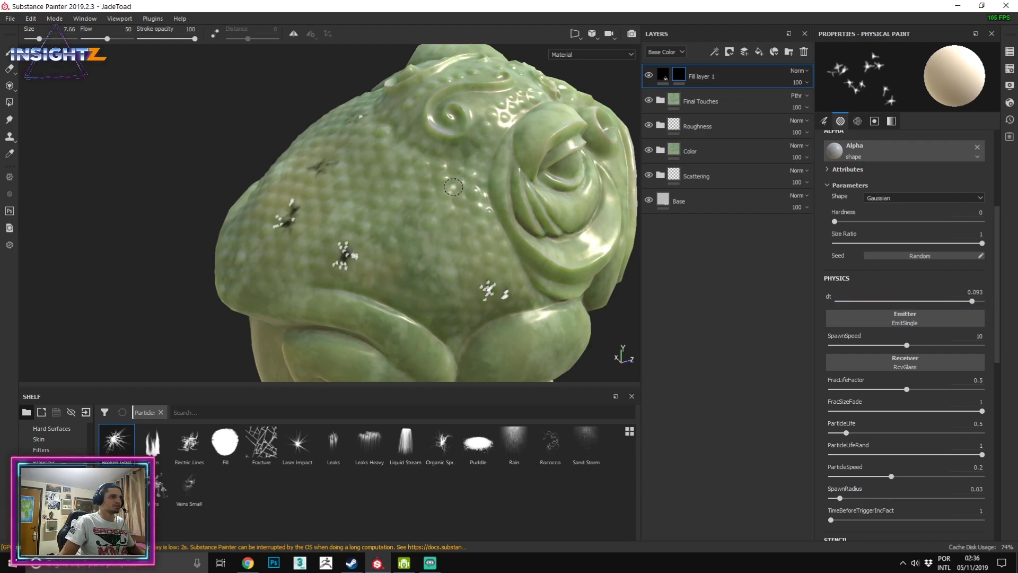
{"action": "key", "text": "ctrl+z"}
{"action": "mouse_move", "coordinate": [401, 195]}
{"action": "right_mouse_down", "text": "ctrl"}
{"action": "mouse_move", "coordinate": [400, 218]}
{"action": "mouse_move", "coordinate": [378, 224]}
{"action": "mouse_move", "coordinate": [456, 207]}
{"action": "right_mouse_up", "text": "ctrl"}
{"action": "left_click", "coordinate": [1010, 68]}
{"action": "left_click", "coordinate": [848, 91]}
{"action": "left_click", "coordinate": [830, 138]}
{"action": "left_click_drag", "start_coordinate": [408, 213], "coordinate": [374, 205], "text": "alt"}
Set ParticleLife to 3.83, ParticleLifeRand to 0.28, ParticleSpeed to 0.02 and SpawnRadius to 0.01, and stamp glass bursts beside the toad's cheek.
{"action": "left_click", "coordinate": [947, 433]}
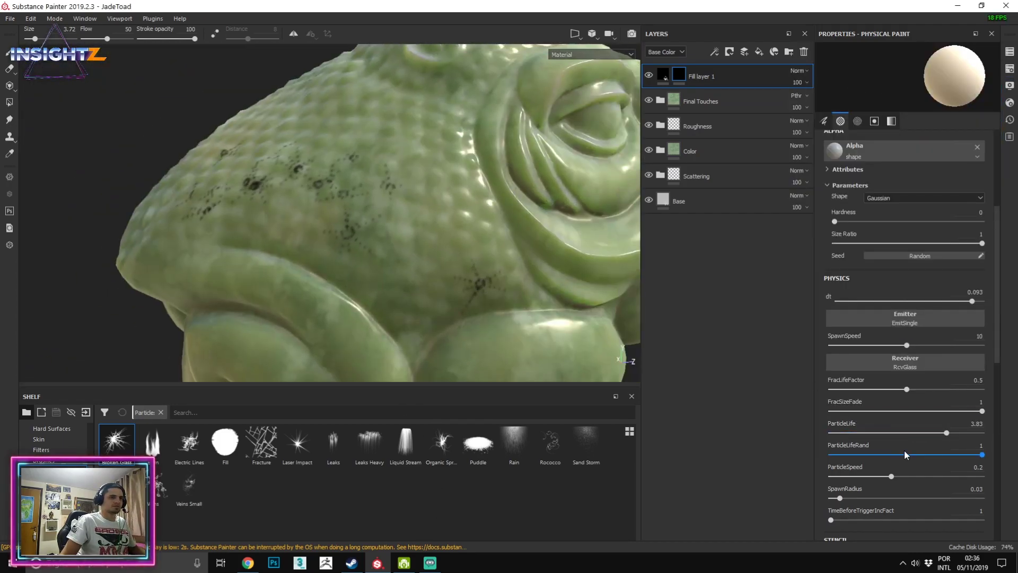
{"action": "left_click", "coordinate": [874, 455]}
{"action": "left_click", "coordinate": [838, 476]}
{"action": "scroll", "coordinate": [874, 473], "scroll_direction": "down", "scroll_amount": 1}
{"action": "mouse_move", "coordinate": [461, 286]}
{"action": "left_mouse_down", "text": "alt"}
{"action": "mouse_move", "coordinate": [557, 264]}
{"action": "mouse_move", "coordinate": [430, 271]}
{"action": "left_mouse_up", "text": "alt"}
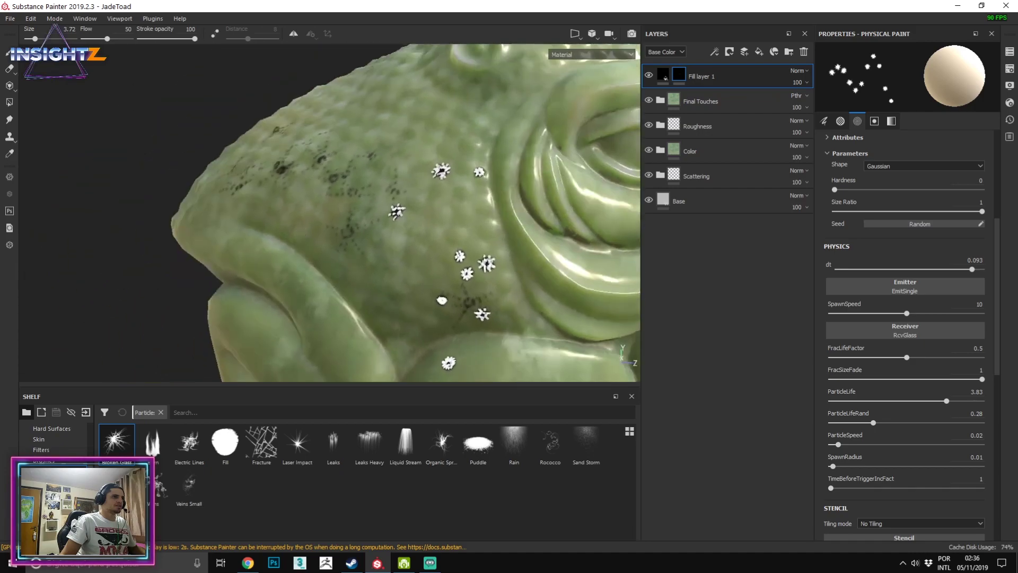
Examine the shape and spread of the glass bursts on the toad's side from close up and from farther away.
{"action": "right_click_drag", "start_coordinate": [429, 271], "coordinate": [459, 278], "text": "alt"}
{"action": "left_click_drag", "start_coordinate": [459, 278], "coordinate": [457, 274], "text": "alt"}
{"action": "right_click_drag", "start_coordinate": [457, 274], "coordinate": [364, 176], "text": "alt"}
{"action": "right_click_drag", "start_coordinate": [472, 183], "coordinate": [522, 223], "text": "alt"}
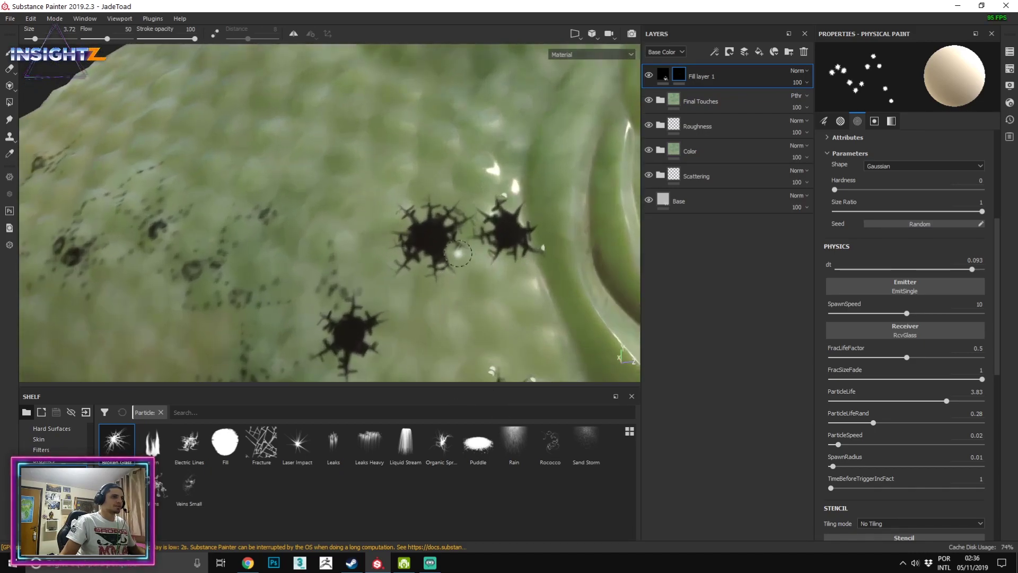
{"action": "left_click_drag", "start_coordinate": [408, 260], "coordinate": [433, 268], "text": "alt"}
{"action": "middle_click_drag", "start_coordinate": [428, 284], "coordinate": [309, 120], "text": "alt"}
{"action": "left_click_drag", "start_coordinate": [309, 120], "coordinate": [329, 143], "text": "alt"}
{"action": "right_click_drag", "start_coordinate": [329, 143], "coordinate": [218, 95], "text": "alt"}
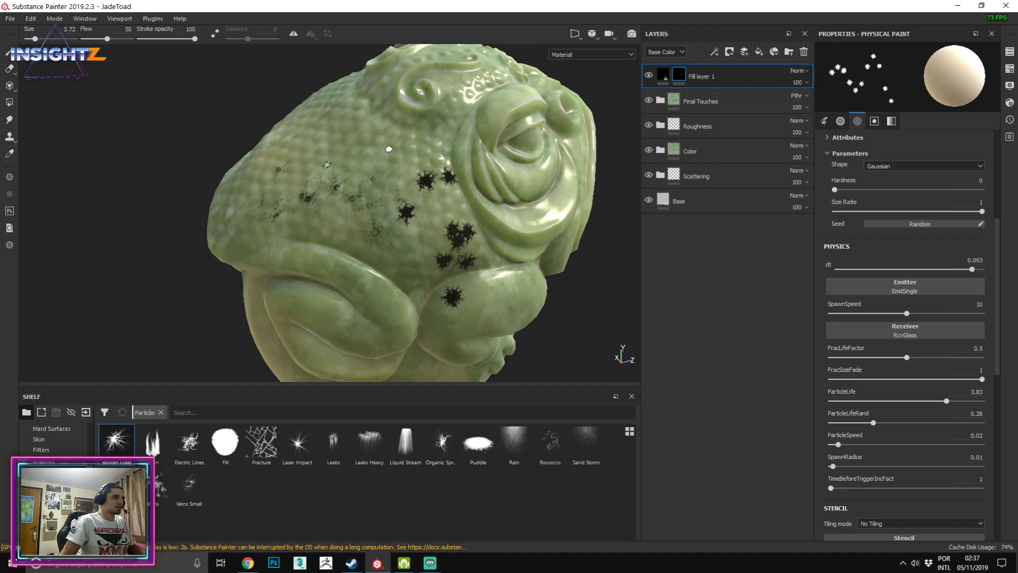
{"action": "left_click_drag", "start_coordinate": [327, 165], "coordinate": [335, 223], "text": "alt"}
{"action": "right_click_drag", "start_coordinate": [335, 222], "coordinate": [357, 390], "text": "alt"}
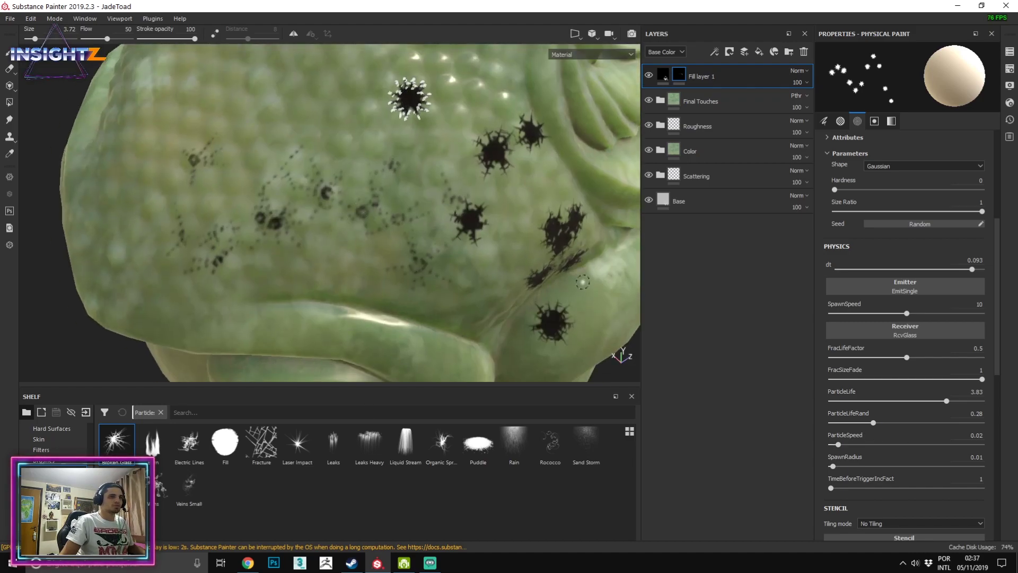
{"action": "left_click_drag", "start_coordinate": [414, 233], "coordinate": [374, 251], "text": "alt"}
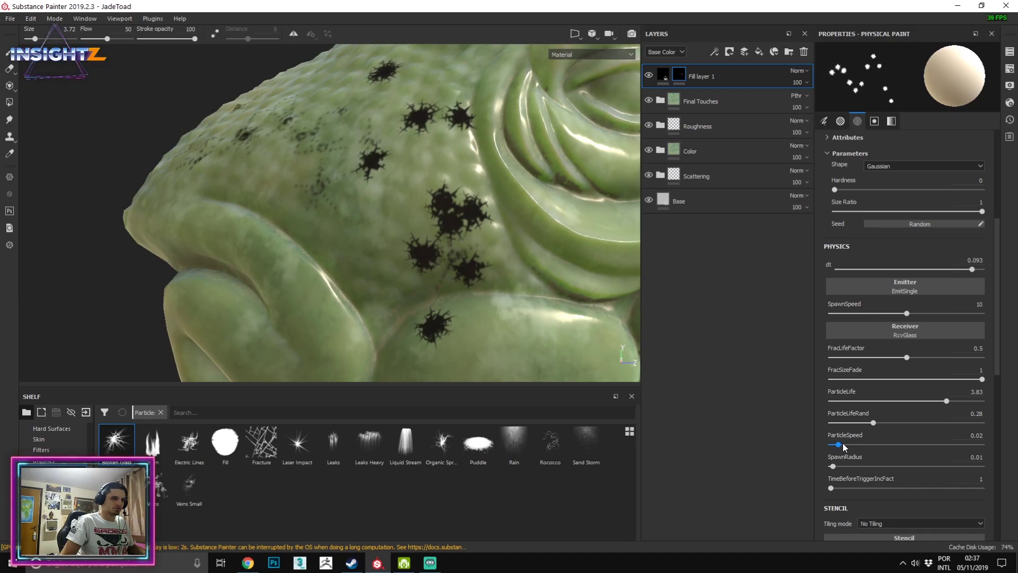
Select the Fracture particle brush at size 0.4 and spread fine cracks over the toad's scaly side.
{"action": "left_click_drag", "start_coordinate": [416, 180], "coordinate": [478, 305], "text": "alt"}
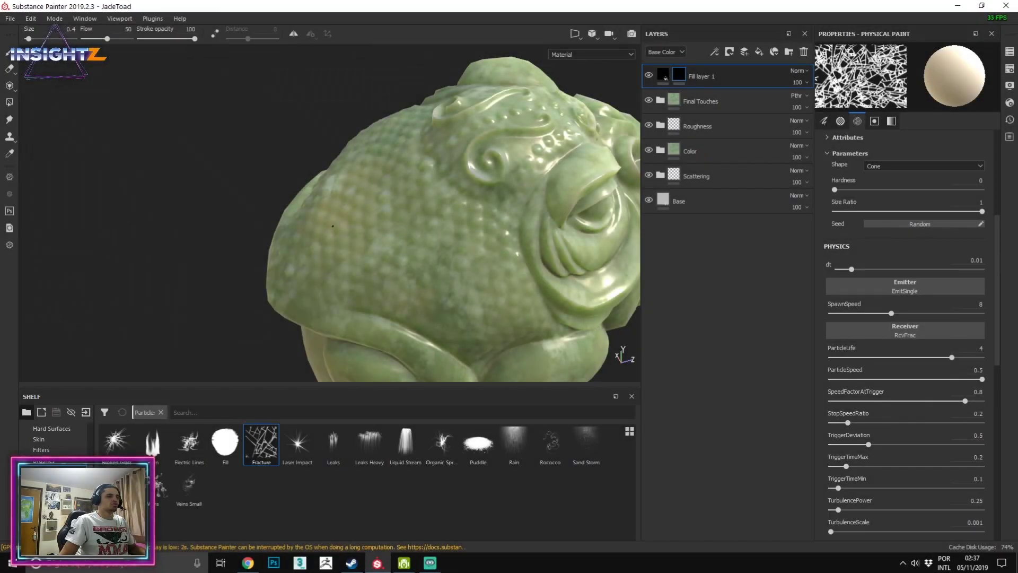
{"action": "left_click_drag", "start_coordinate": [332, 226], "coordinate": [385, 208], "text": "alt"}
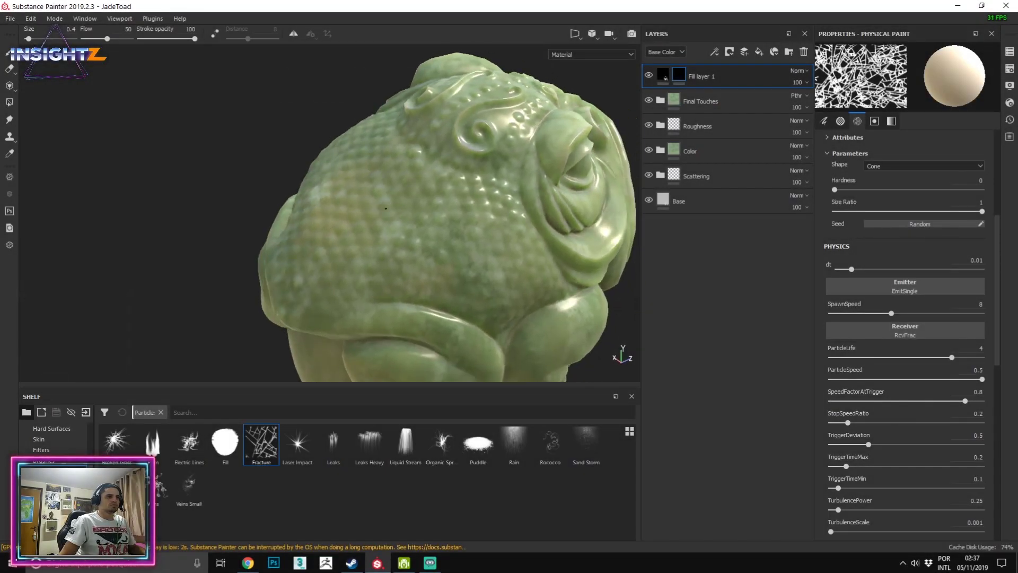
{"action": "left_click_drag", "start_coordinate": [436, 234], "coordinate": [475, 235], "text": "alt"}
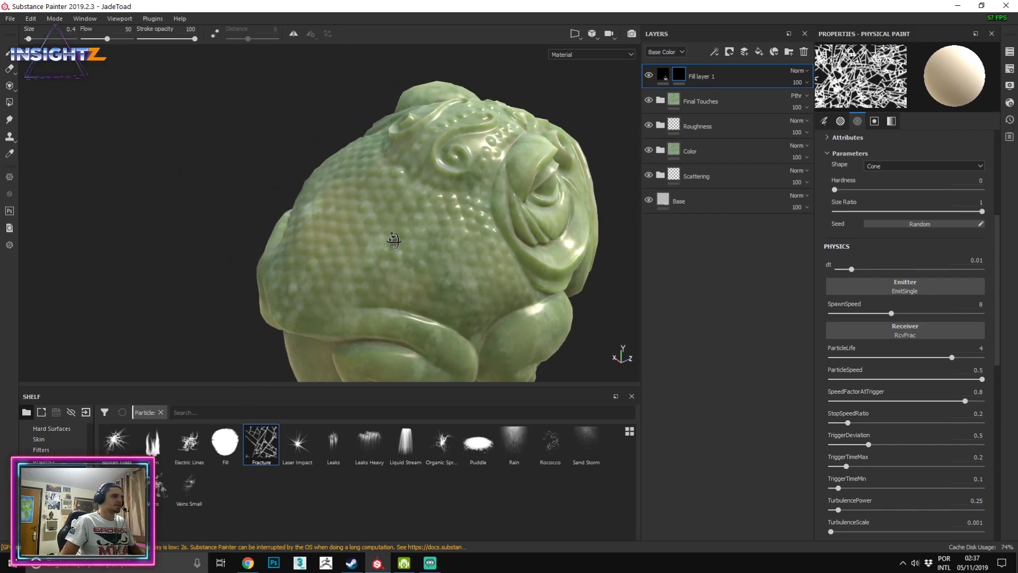
{"action": "scroll", "coordinate": [416, 124], "scroll_direction": "up", "scroll_amount": 5}
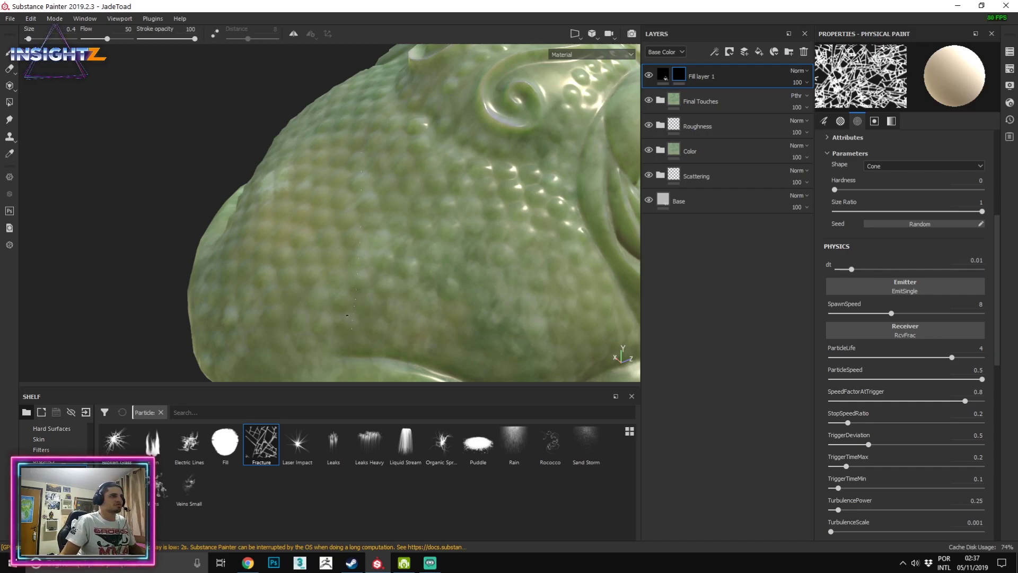
{"action": "scroll", "coordinate": [353, 146], "scroll_direction": "up", "scroll_amount": 3}
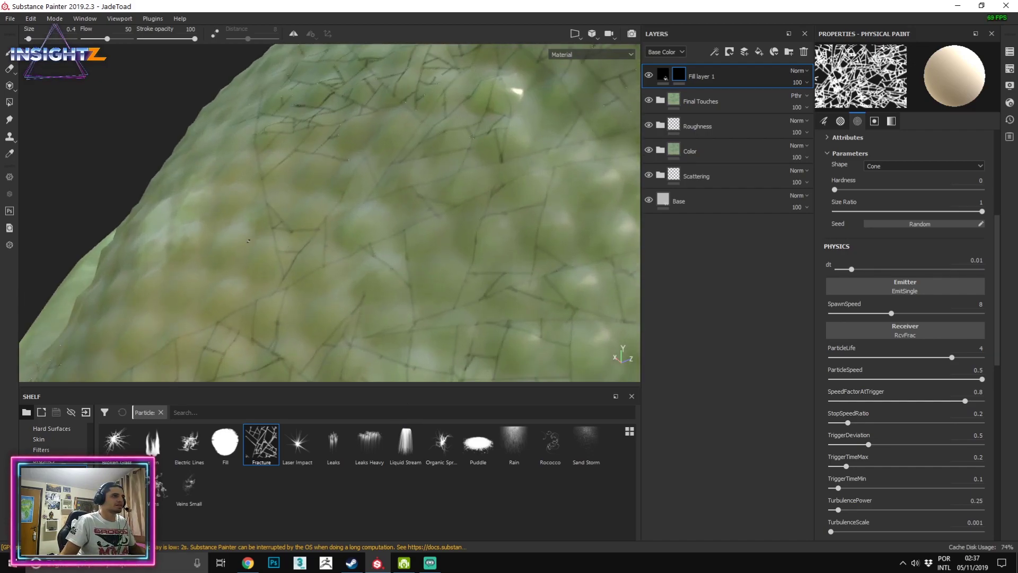
Examine how the fracture lines spread over the toad's scaly side, legs, cheek folds and eye.
{"action": "right_click_drag", "start_coordinate": [471, 160], "coordinate": [347, 181], "text": "alt"}
{"action": "left_click_drag", "start_coordinate": [348, 182], "coordinate": [359, 127], "text": "alt"}
{"action": "middle_click_drag", "start_coordinate": [484, 194], "coordinate": [348, 70], "text": "alt"}
{"action": "right_click_drag", "start_coordinate": [351, 162], "coordinate": [451, 180], "text": "alt"}
{"action": "right_click_drag", "start_coordinate": [330, 78], "coordinate": [291, 113], "text": "alt"}
{"action": "left_click_drag", "start_coordinate": [291, 113], "coordinate": [307, 124], "text": "alt"}
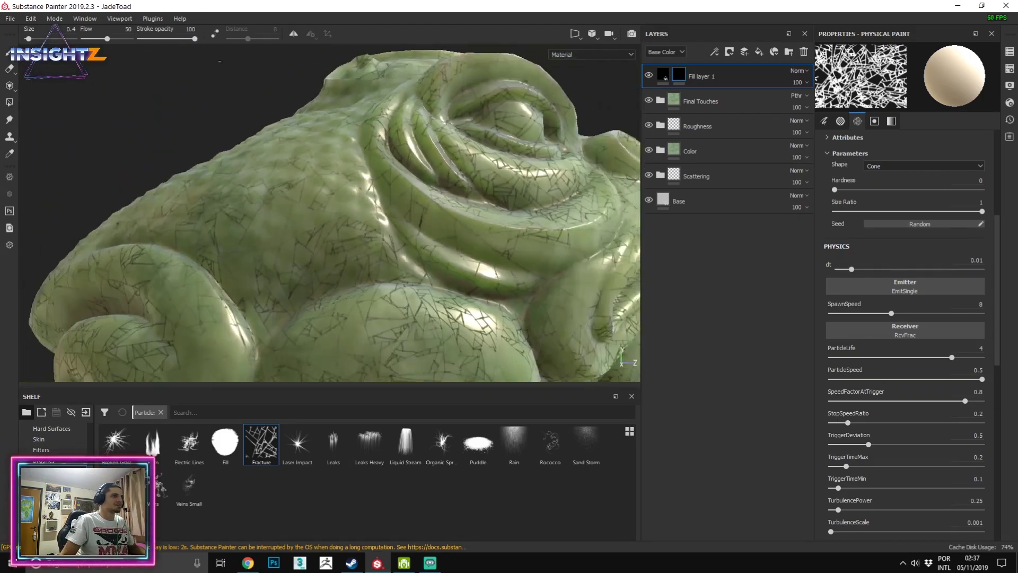
{"action": "right_click_drag", "start_coordinate": [307, 124], "coordinate": [366, 154], "text": "alt"}
{"action": "left_click_drag", "start_coordinate": [297, 159], "coordinate": [366, 196], "text": "alt"}
{"action": "right_click_drag", "start_coordinate": [366, 196], "coordinate": [341, 164], "text": "alt"}
{"action": "left_click_drag", "start_coordinate": [341, 163], "coordinate": [371, 175], "text": "alt"}
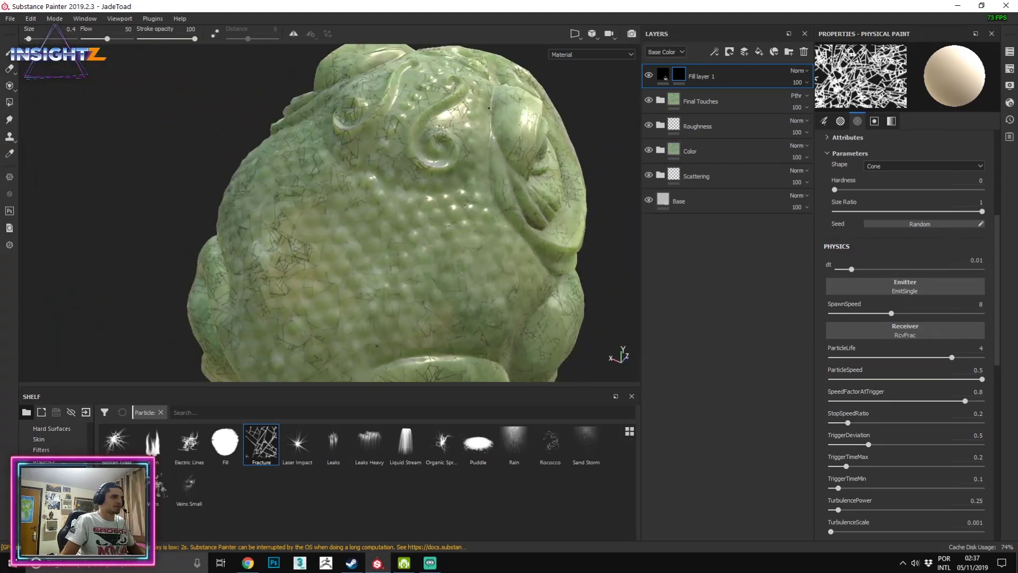
Undo the fracture strokes painted on the toad.
{"action": "key", "text": "ctrl+z"}
{"action": "key", "text": "ctrl+z"}
{"action": "key", "text": "ctrl+z"}
{"action": "middle_click_drag", "start_coordinate": [353, 269], "coordinate": [337, 208], "text": "alt"}
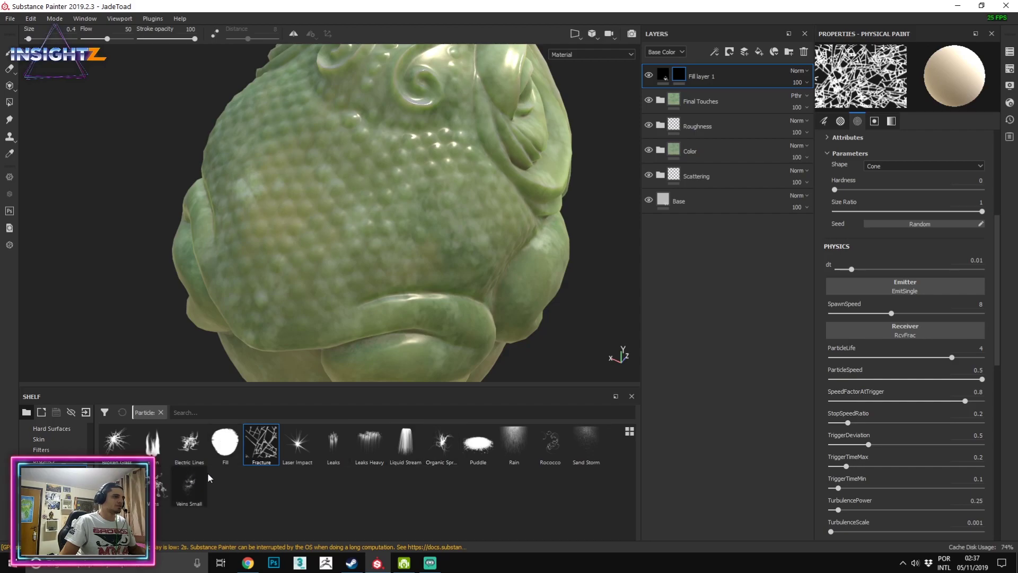
Select the Leaks particle brush, try dripping paint across the eyeball from under the upper lid at size 2.19, and undo it.
{"action": "left_click", "coordinate": [333, 443]}
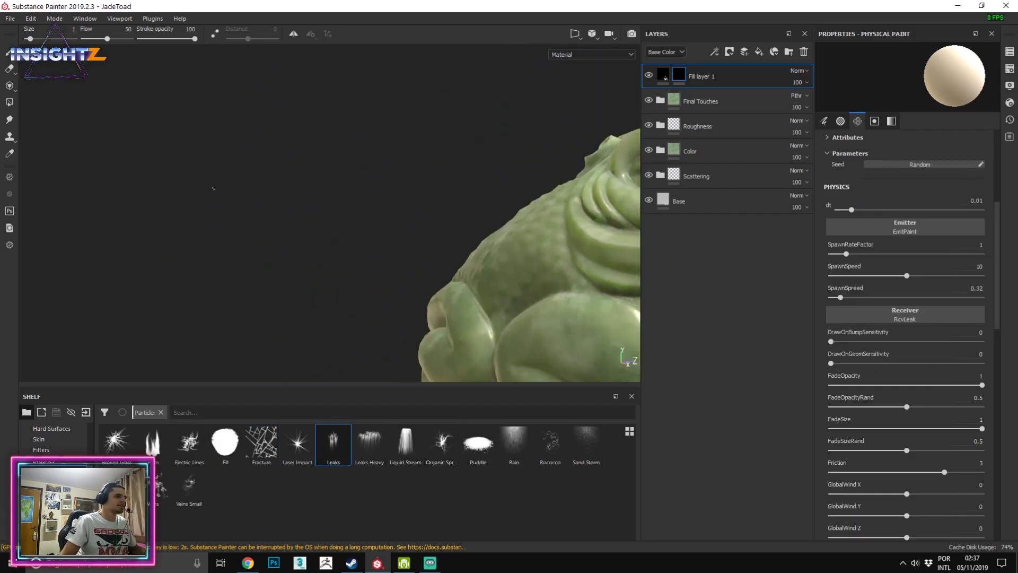
{"action": "middle_click_drag", "start_coordinate": [556, 207], "coordinate": [223, 201], "text": "alt"}
{"action": "left_click_drag", "start_coordinate": [340, 212], "coordinate": [329, 281], "text": "alt"}
{"action": "right_click_drag", "start_coordinate": [340, 266], "coordinate": [424, 297], "text": "alt"}
{"action": "left_click_drag", "start_coordinate": [440, 366], "coordinate": [470, 297], "text": "alt"}
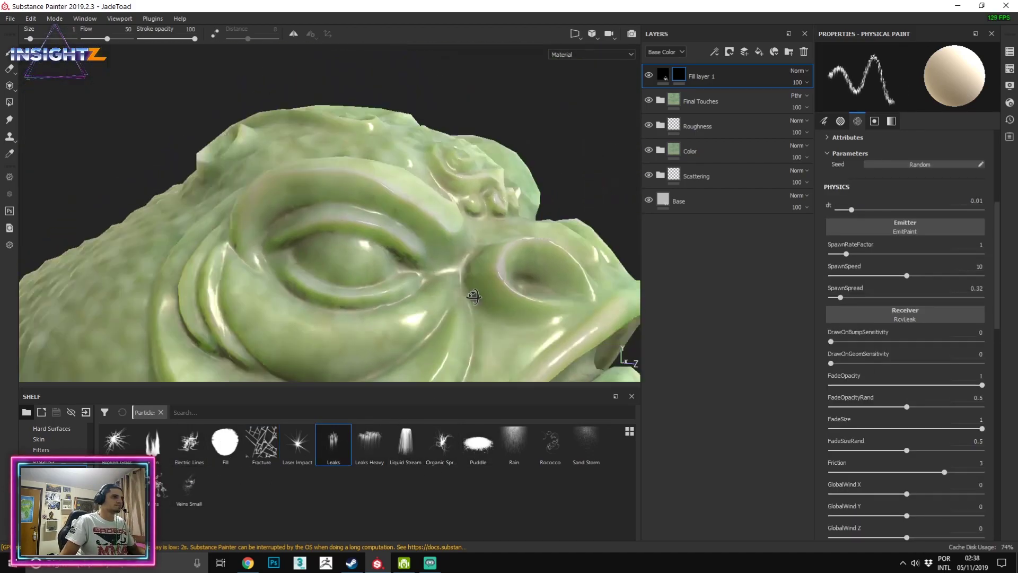
{"action": "right_click_drag", "start_coordinate": [470, 297], "coordinate": [331, 284], "text": "alt"}
{"action": "middle_click_drag", "start_coordinate": [298, 288], "coordinate": [416, 222], "text": "alt"}
{"action": "mouse_move", "coordinate": [327, 228]}
{"action": "left_mouse_down"}
{"action": "mouse_move", "coordinate": [387, 204]}
{"action": "mouse_move", "coordinate": [464, 233]}
{"action": "left_mouse_up"}
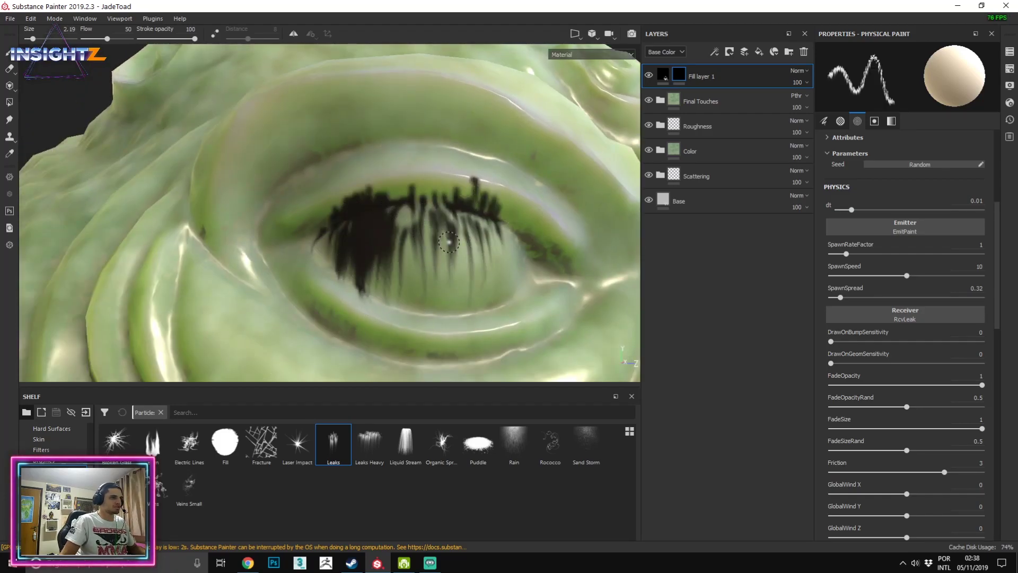
{"action": "middle_click_drag", "start_coordinate": [422, 312], "coordinate": [376, 180], "text": "alt"}
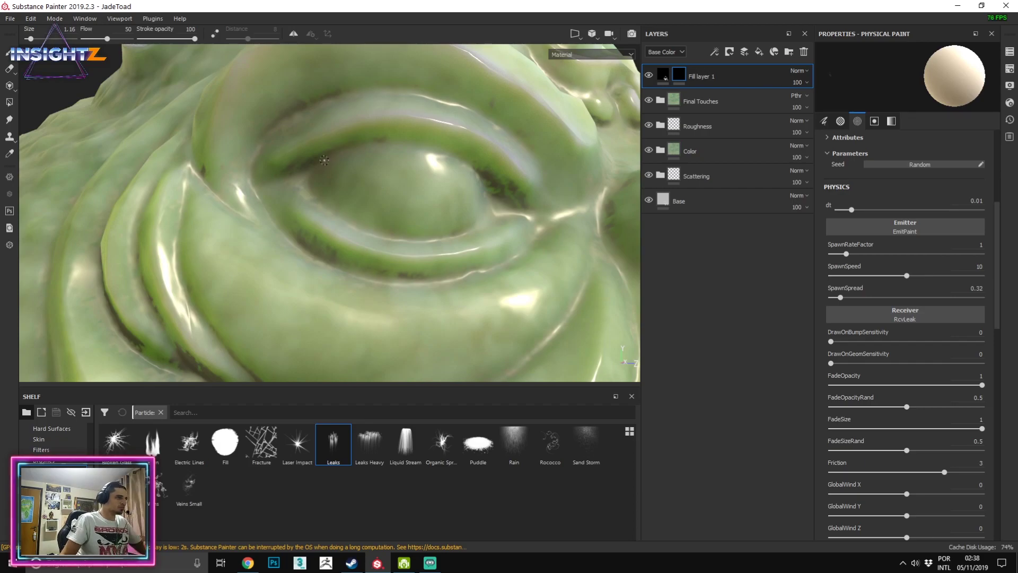
Try a diagonal leak stroke around the toad's eye from a new angle and undo it.
{"action": "mouse_move", "coordinate": [537, 153]}
{"action": "left_mouse_down", "text": "alt"}
{"action": "mouse_move", "coordinate": [288, 143]}
{"action": "mouse_move", "coordinate": [382, 140]}
{"action": "mouse_move", "coordinate": [427, 214]}
{"action": "left_mouse_up", "text": "alt"}
{"action": "right_click_drag", "start_coordinate": [428, 214], "coordinate": [523, 220], "text": "alt"}
{"action": "mouse_move", "coordinate": [496, 169]}
{"action": "left_mouse_down", "text": "alt"}
{"action": "mouse_move", "coordinate": [425, 198]}
{"action": "mouse_move", "coordinate": [432, 168]}
{"action": "left_mouse_up", "text": "alt"}
{"action": "right_click_drag", "start_coordinate": [432, 168], "coordinate": [499, 172], "text": "alt"}
{"action": "left_click_drag", "start_coordinate": [406, 205], "coordinate": [508, 285]}
{"action": "mouse_move", "coordinate": [424, 281]}
{"action": "right_mouse_down", "text": "alt"}
{"action": "mouse_move", "coordinate": [366, 273]}
{"action": "mouse_move", "coordinate": [445, 249]}
{"action": "mouse_move", "coordinate": [414, 234]}
{"action": "right_mouse_up", "text": "alt"}
{"action": "key", "text": "ctrl+z"}
Enlarge the brush to size 7.48, try a leak stroke across the eye area and undo it.
{"action": "left_click_drag", "start_coordinate": [414, 234], "coordinate": [378, 244], "text": "alt"}
{"action": "right_click_drag", "start_coordinate": [404, 239], "coordinate": [391, 240], "text": "ctrl"}
{"action": "mouse_move", "coordinate": [390, 240]}
{"action": "left_mouse_down", "text": "alt"}
{"action": "mouse_move", "coordinate": [460, 249]}
{"action": "mouse_move", "coordinate": [432, 239]}
{"action": "mouse_move", "coordinate": [443, 226]}
{"action": "left_mouse_up", "text": "alt"}
{"action": "mouse_move", "coordinate": [325, 214]}
{"action": "left_mouse_down"}
{"action": "mouse_move", "coordinate": [530, 235]}
{"action": "mouse_move", "coordinate": [522, 244]}
{"action": "left_mouse_up"}
{"action": "key", "text": "ctrl+z"}
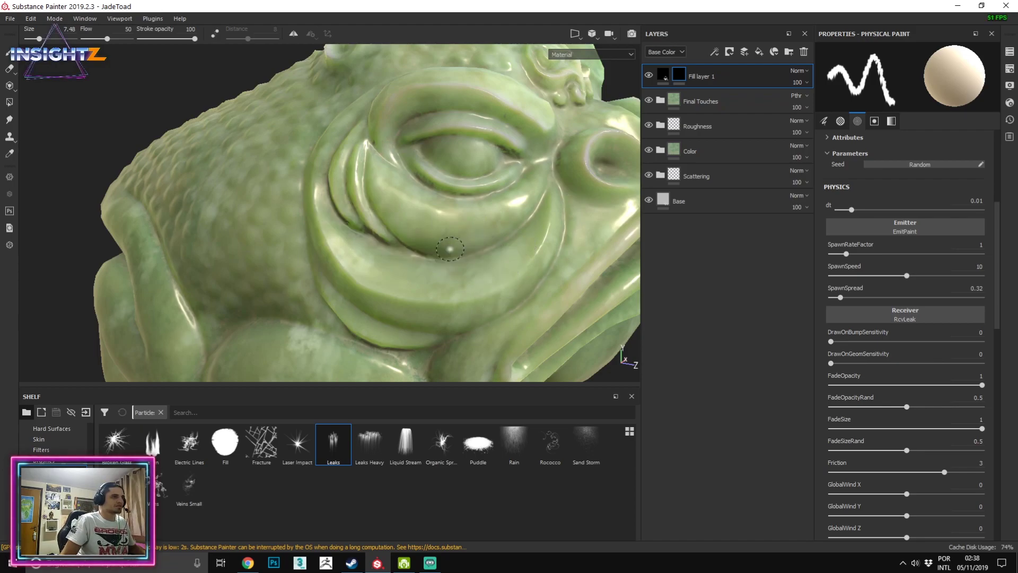
Set the brush size to 5.35 and flow to 14, test a leak stroke along the fold under the eye, and undo it.
{"action": "right_click_drag", "start_coordinate": [464, 249], "coordinate": [447, 249], "text": "ctrl"}
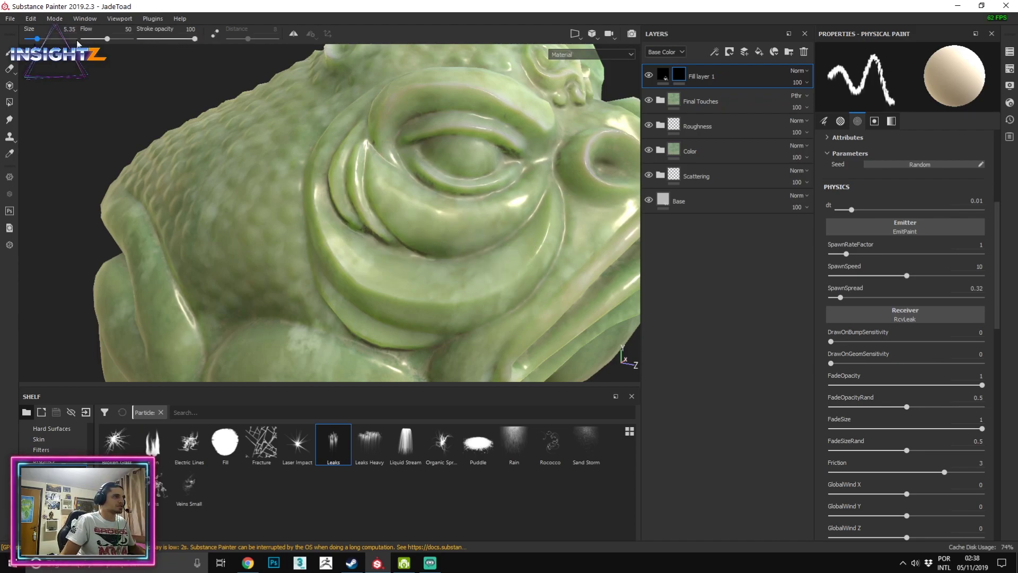
{"action": "left_click", "coordinate": [91, 40]}
{"action": "left_click_drag", "start_coordinate": [397, 249], "coordinate": [484, 254]}
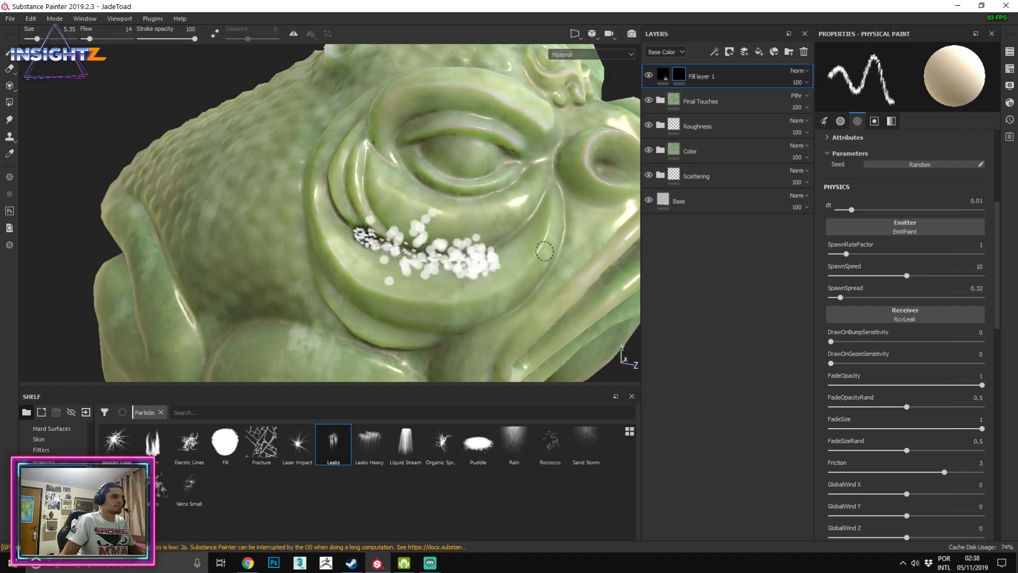
{"action": "left_click_drag", "start_coordinate": [579, 250], "coordinate": [591, 280], "text": "alt"}
{"action": "key", "text": "ctrl+z"}
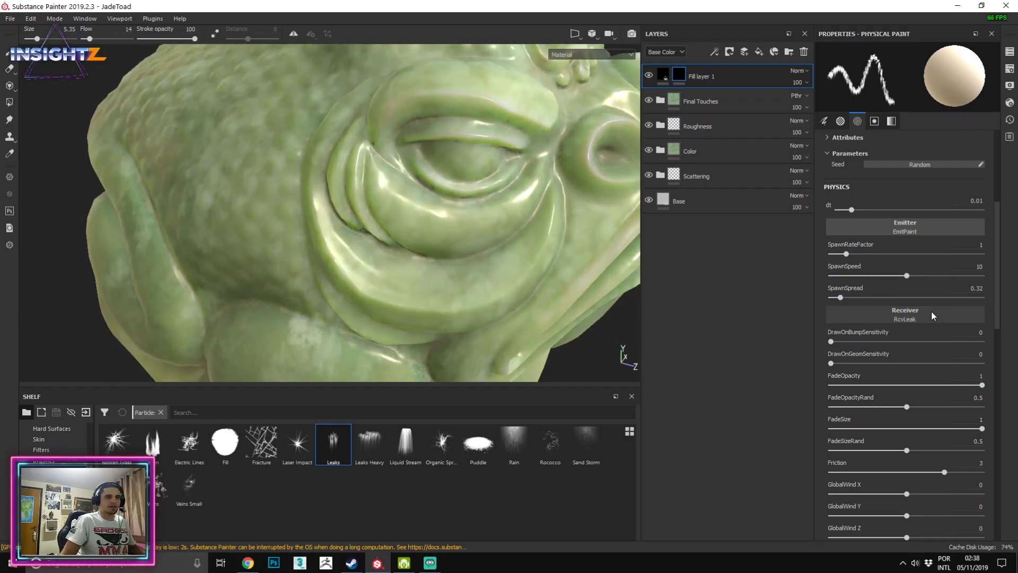
Set dt to 0.035 and Friction to 3.65, test a leak stroke below the eye fold, and undo it.
{"action": "left_click_drag", "start_coordinate": [870, 209], "coordinate": [890, 211]}
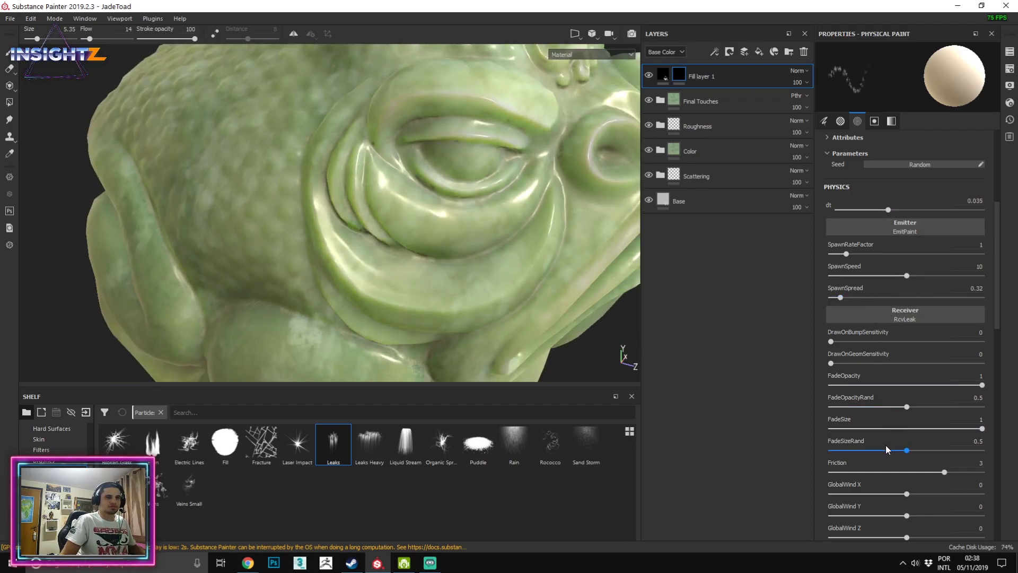
{"action": "scroll", "coordinate": [891, 451], "scroll_direction": "down", "scroll_amount": 2}
{"action": "left_click", "coordinate": [959, 377]}
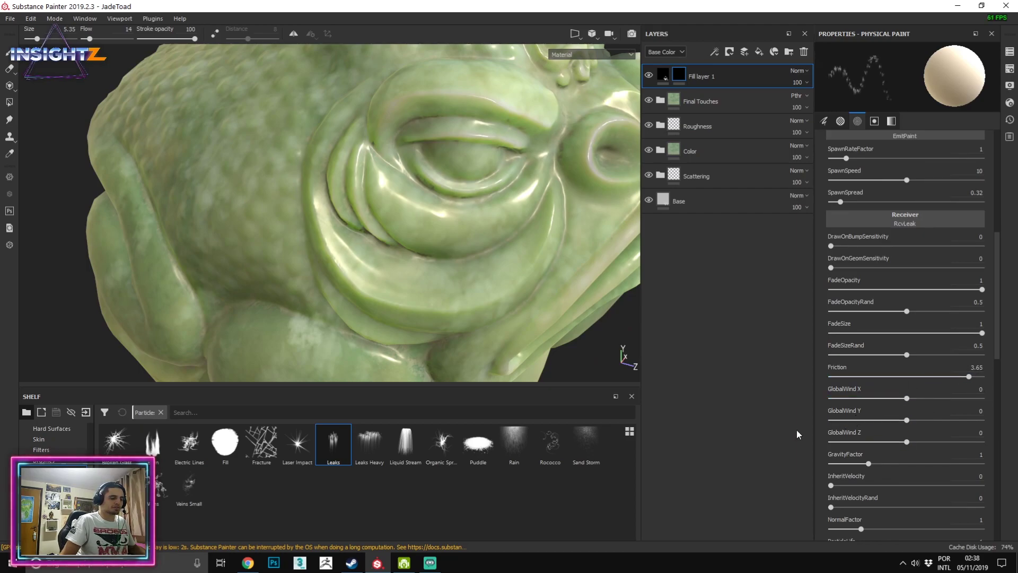
{"action": "left_click_drag", "start_coordinate": [411, 268], "coordinate": [536, 249]}
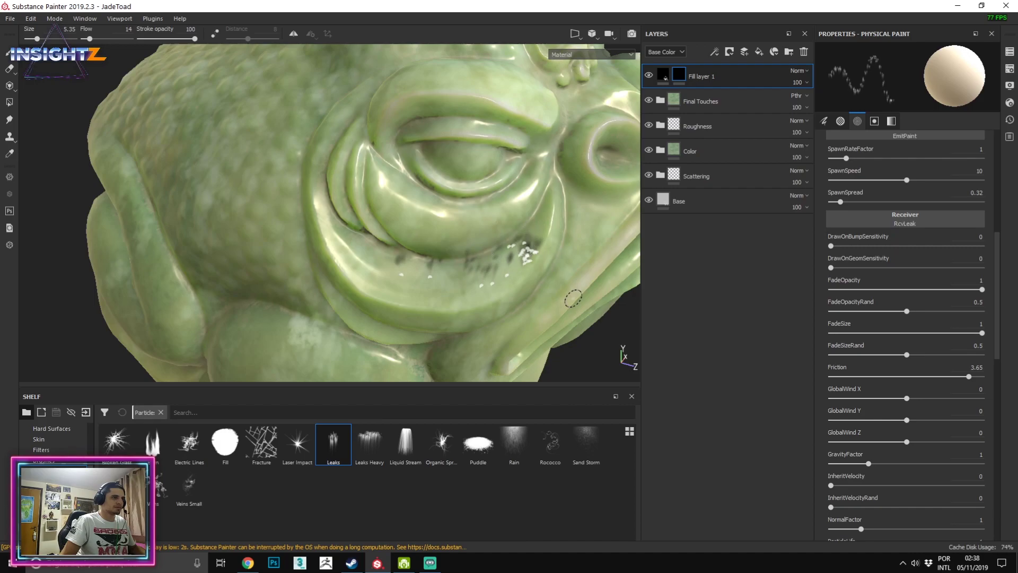
{"action": "key", "text": "ctrl+z"}
{"action": "scroll", "coordinate": [877, 276], "scroll_direction": "up", "scroll_amount": 3}
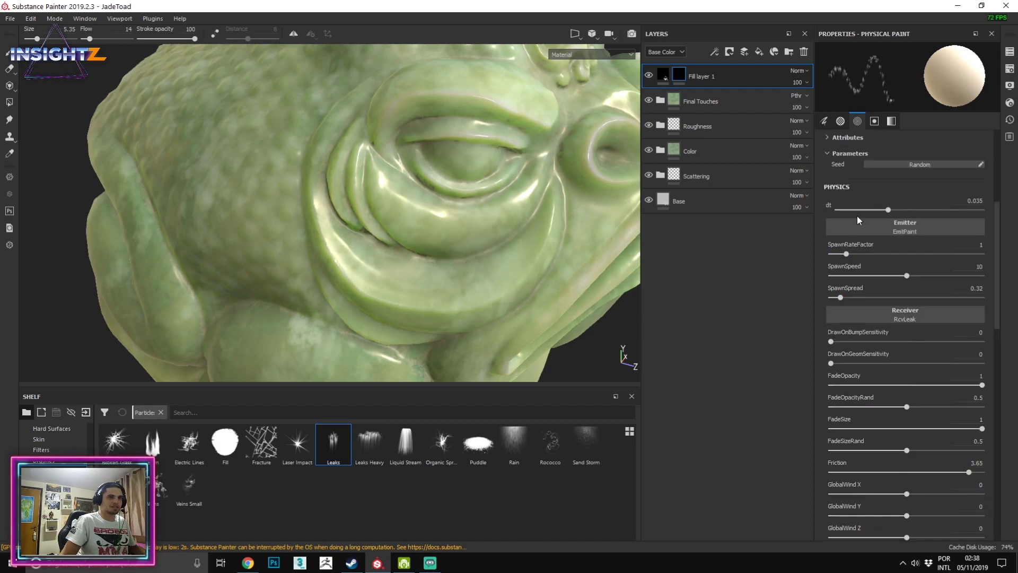
Set dt to 0.008 and SpawnSpeed to 4.31, and try single leak dabs in the fold under the eye.
{"action": "left_click_drag", "start_coordinate": [863, 210], "coordinate": [848, 210]}
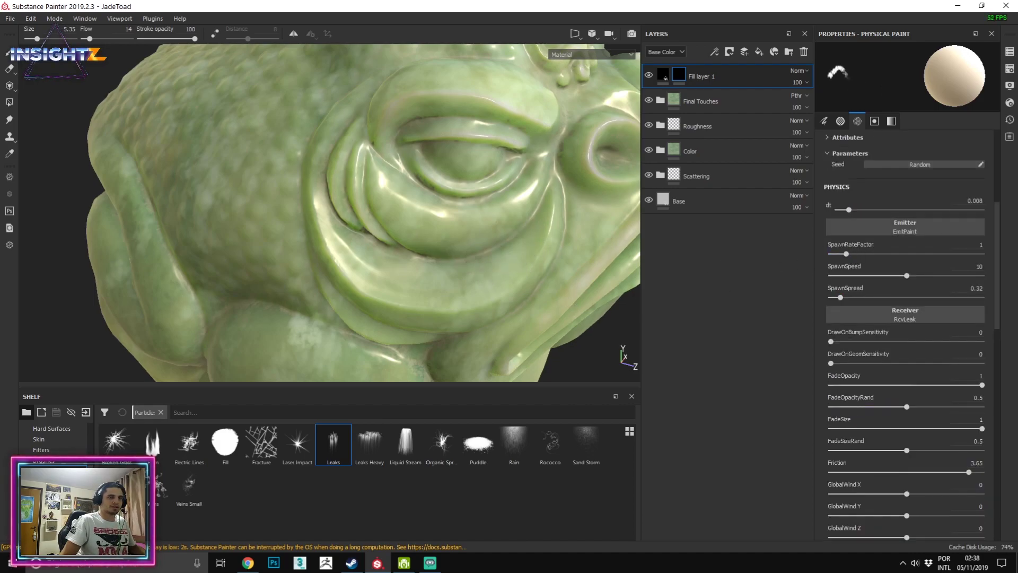
{"action": "key", "text": "f"}
{"action": "left_click_drag", "start_coordinate": [896, 268], "coordinate": [863, 277]}
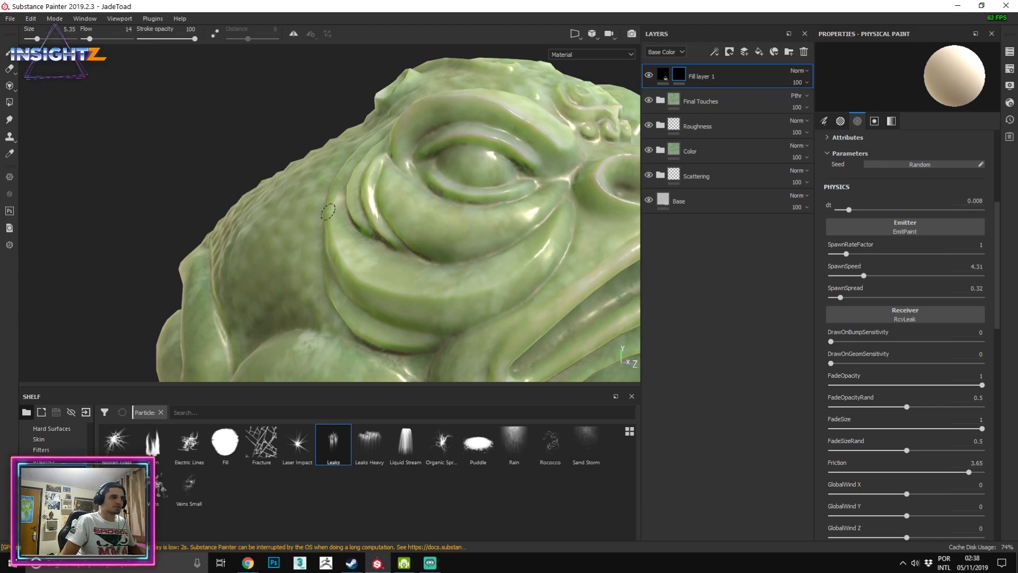
{"action": "left_click", "coordinate": [379, 236]}
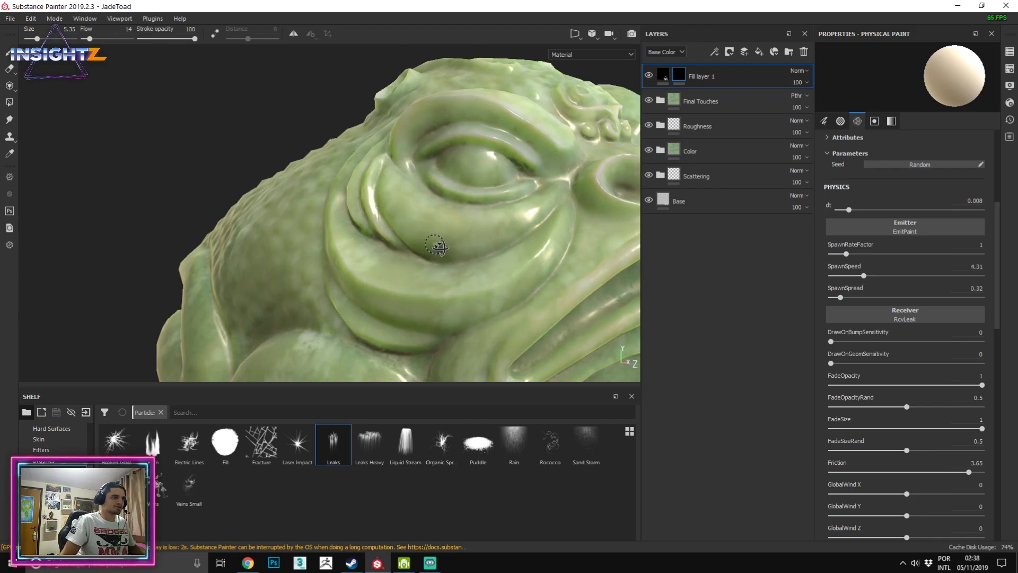
{"action": "scroll", "coordinate": [381, 250], "scroll_direction": "up", "scroll_amount": 2}
{"action": "left_click", "coordinate": [381, 250]}
{"action": "key", "text": "f"}
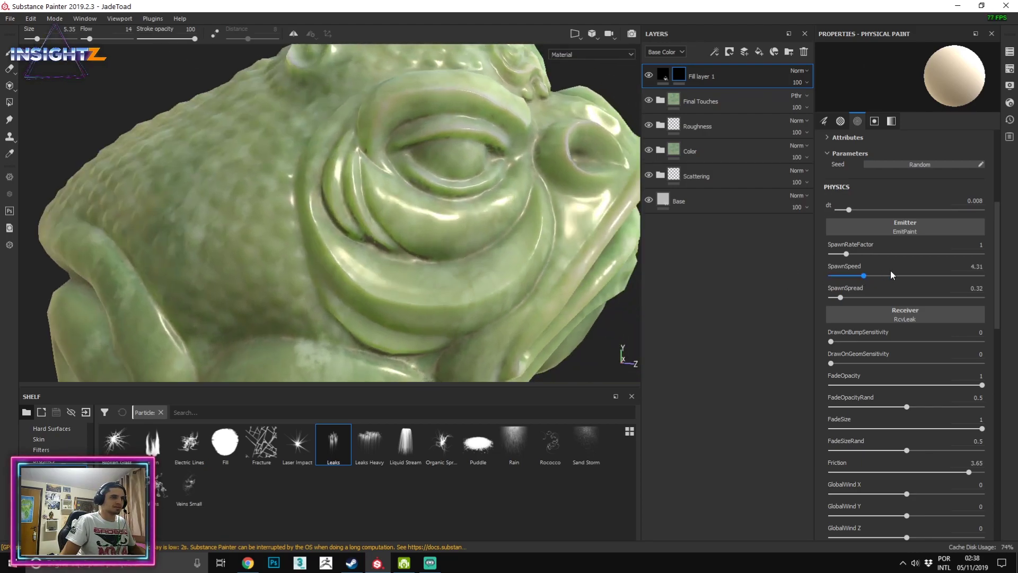
Set SpawnSpeed to 10.18 and dt to 0.016, testing leak strokes along the fold under the eye and undoing them.
{"action": "left_click_drag", "start_coordinate": [890, 273], "coordinate": [907, 278]}
{"action": "left_click_drag", "start_coordinate": [860, 211], "coordinate": [891, 210]}
{"action": "left_click_drag", "start_coordinate": [365, 242], "coordinate": [514, 246]}
{"action": "left_click_drag", "start_coordinate": [890, 209], "coordinate": [860, 209]}
{"action": "left_click_drag", "start_coordinate": [361, 246], "coordinate": [560, 235]}
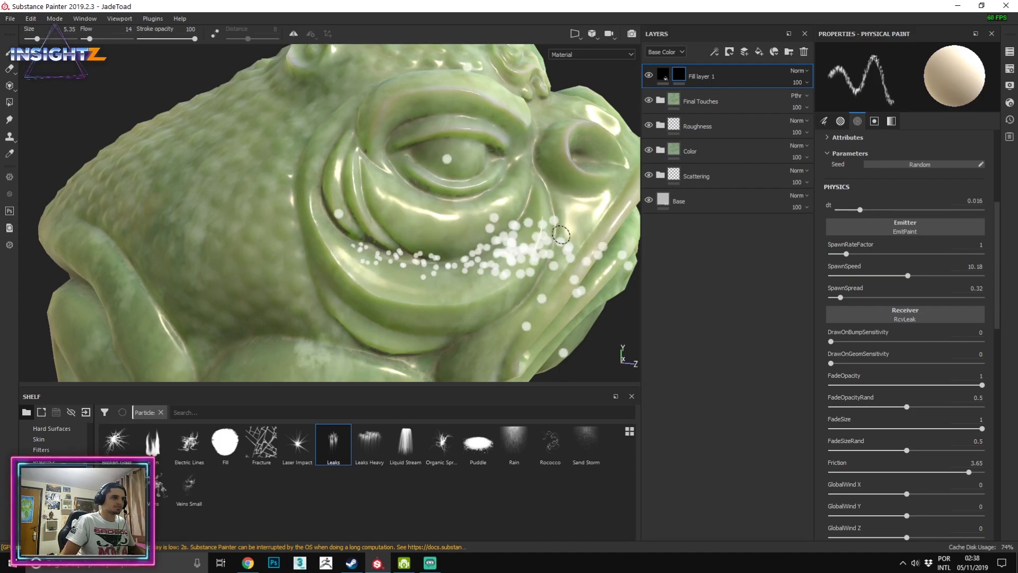
{"action": "key", "text": "ctrl+z"}
Try short leak strokes at the outer end of the under-eye fold, reducing the brush size to 2.79, and undo each one.
{"action": "left_click_drag", "start_coordinate": [349, 233], "coordinate": [372, 234]}
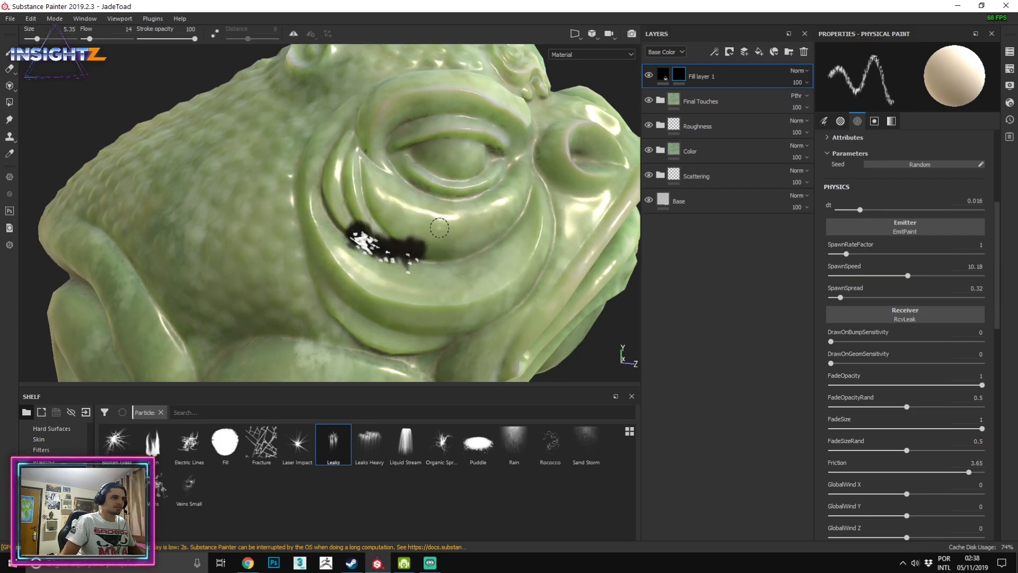
{"action": "key", "text": "ctrl+z"}
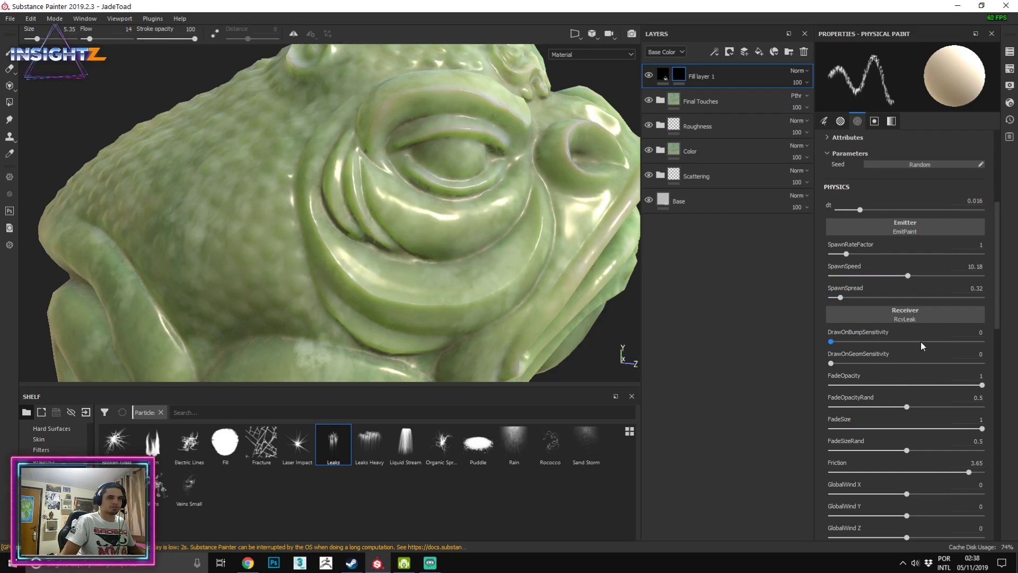
{"action": "mouse_move", "coordinate": [322, 227]}
{"action": "left_mouse_down"}
{"action": "mouse_move", "coordinate": [366, 265]}
{"action": "mouse_move", "coordinate": [405, 273]}
{"action": "left_mouse_up"}
{"action": "key", "text": "ctrl+z"}
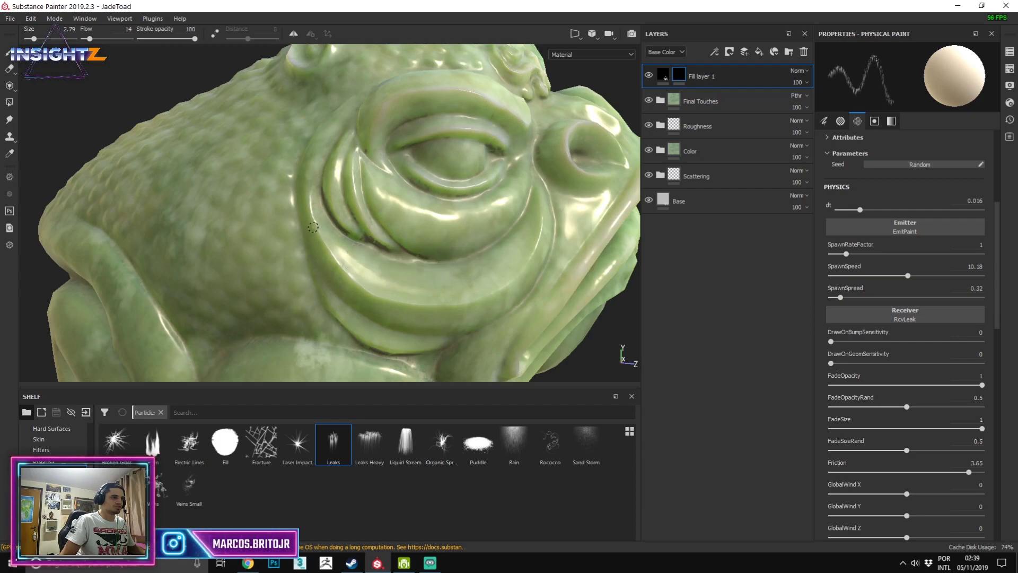
{"action": "left_click_drag", "start_coordinate": [337, 223], "coordinate": [390, 249]}
{"action": "key", "text": "ctrl+z"}
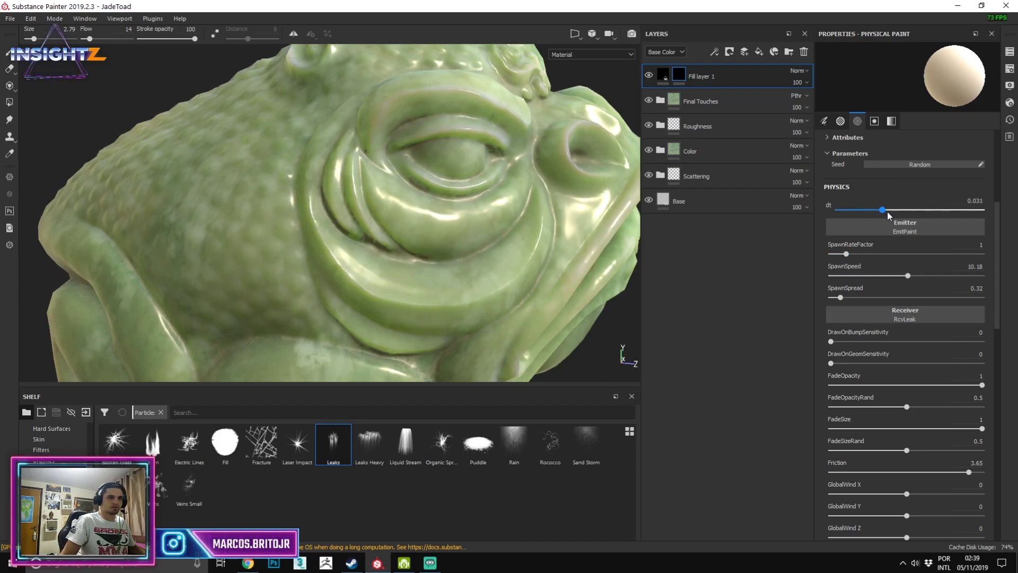
Set dt to 0.028, SpawnSpread to 0, ParticleLife to 5 and ParticleLifeRand to 0, test a leak stroke below the eye and undo it.
{"action": "left_click_drag", "start_coordinate": [888, 209], "coordinate": [877, 209]}
{"action": "left_click_drag", "start_coordinate": [841, 297], "coordinate": [827, 297]}
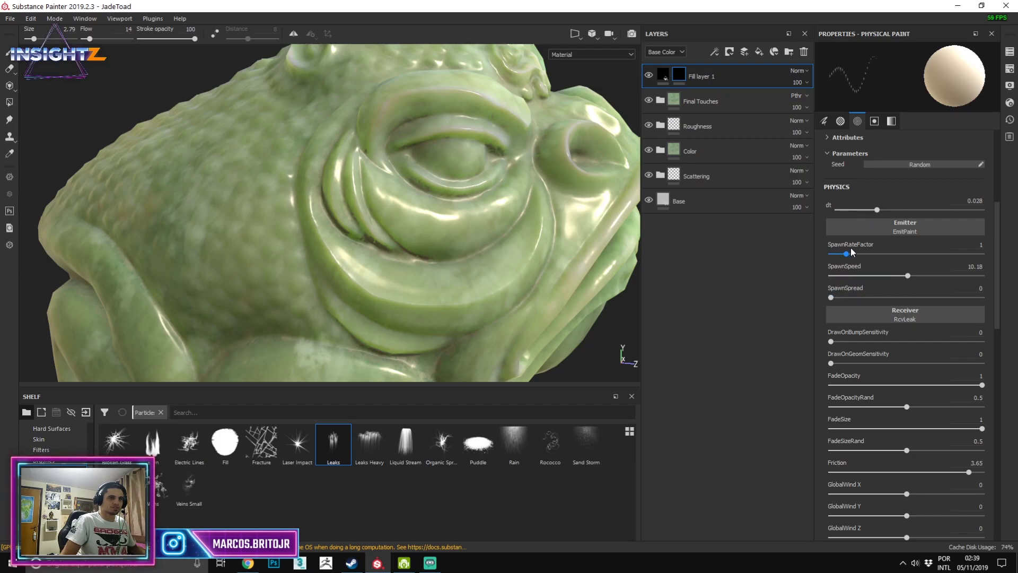
{"action": "scroll", "coordinate": [877, 259], "scroll_direction": "down", "scroll_amount": 3}
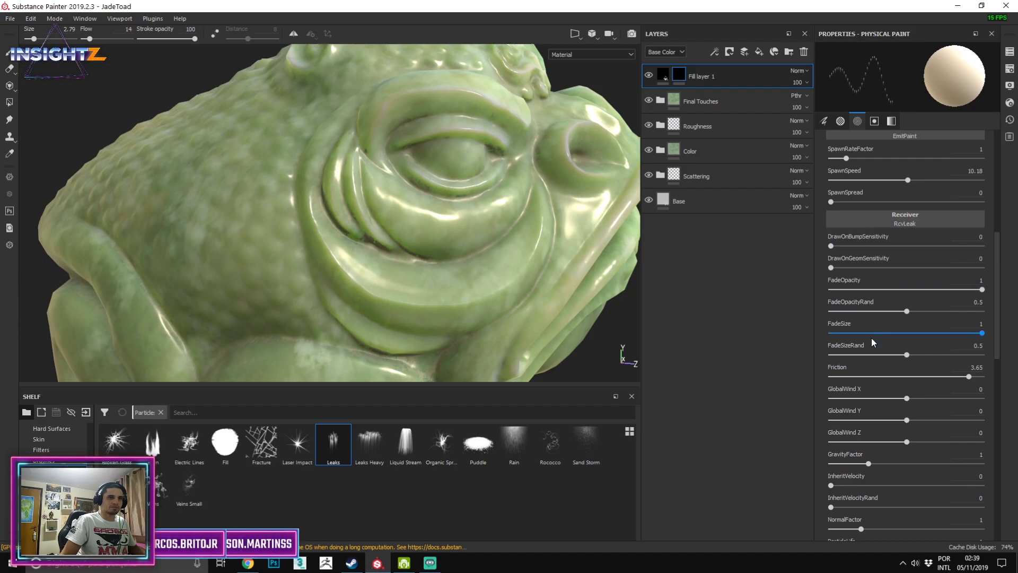
{"action": "scroll", "coordinate": [869, 448], "scroll_direction": "down", "scroll_amount": 6}
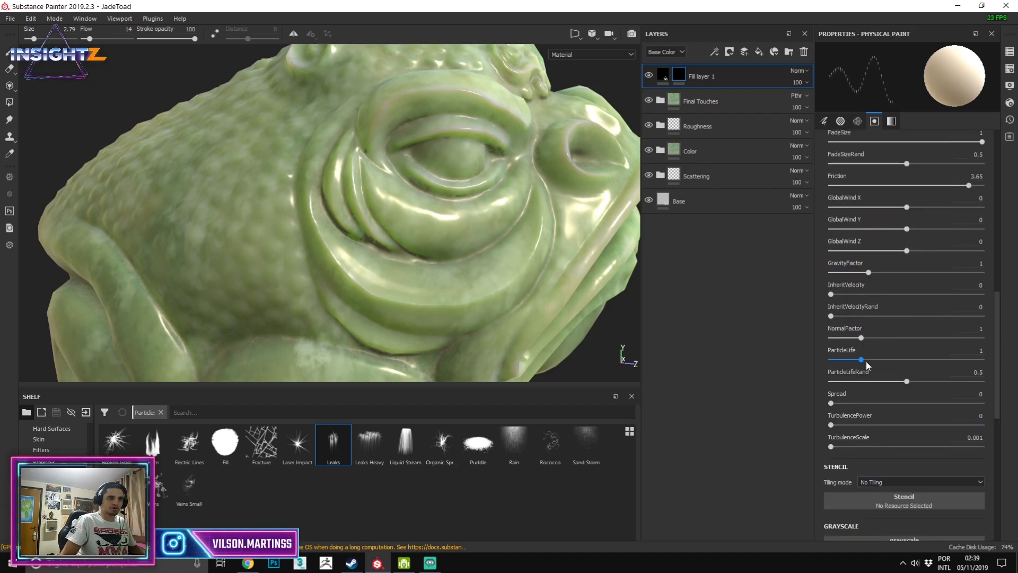
{"action": "left_click", "coordinate": [382, 248]}
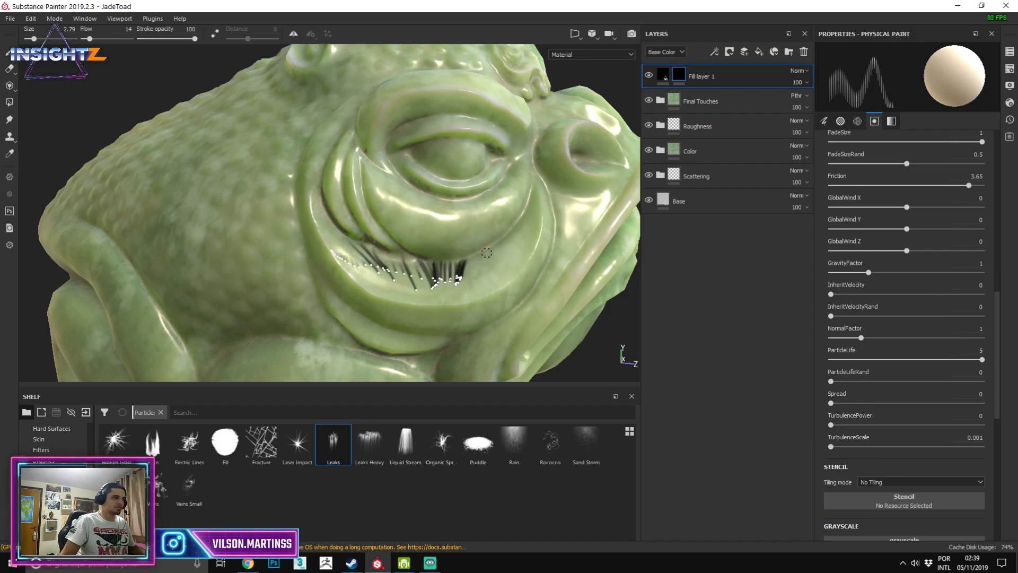
{"action": "key", "text": "ctrl+z"}
{"action": "scroll", "coordinate": [963, 273], "scroll_direction": "up", "scroll_amount": 5}
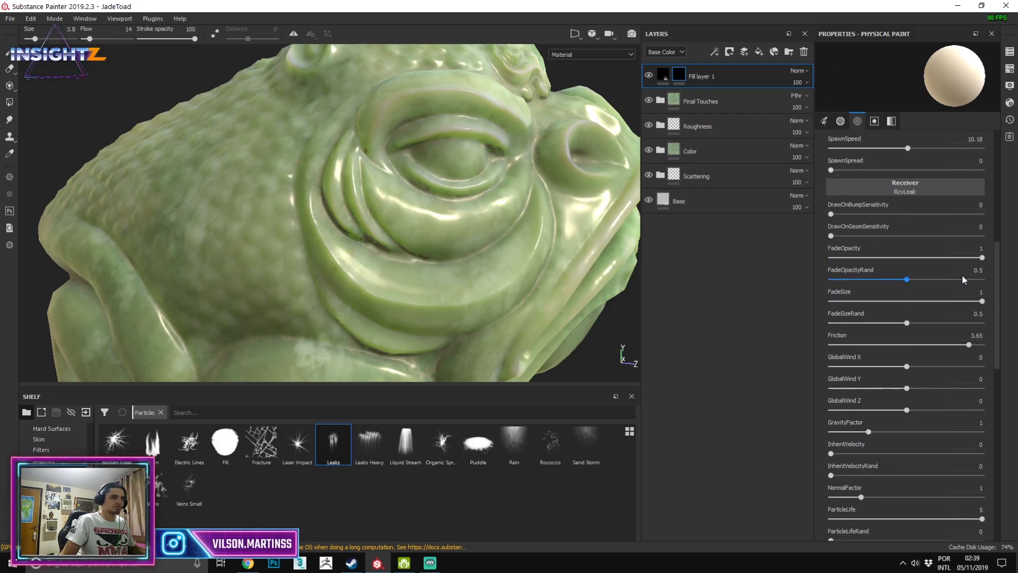
{"action": "scroll", "coordinate": [861, 228], "scroll_direction": "up", "scroll_amount": 2}
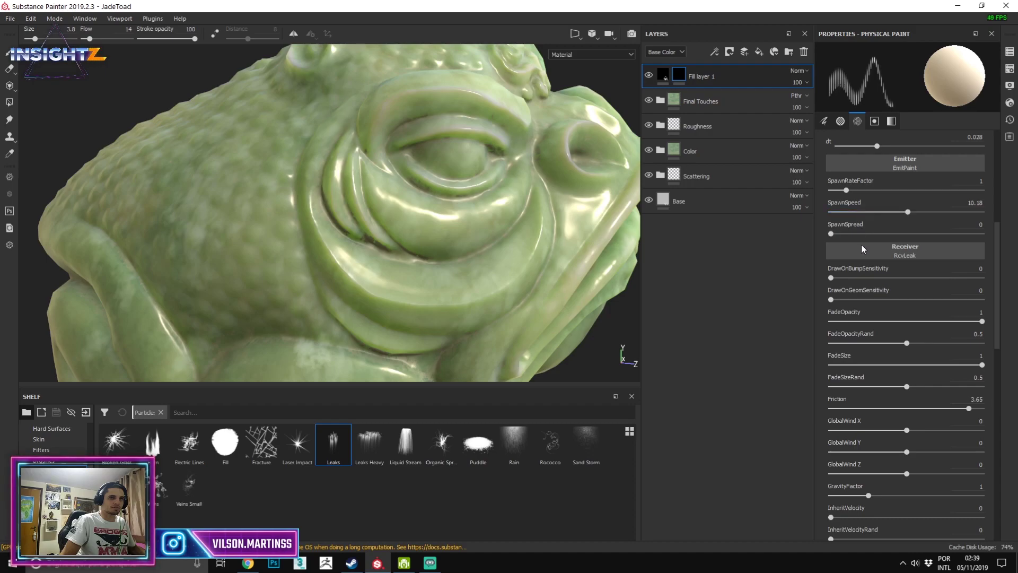
Set SpawnSpread to 0.64 and paint a Leaks stroke along the fold under the eye.
{"action": "scroll", "coordinate": [861, 244], "scroll_direction": "up", "scroll_amount": 2}
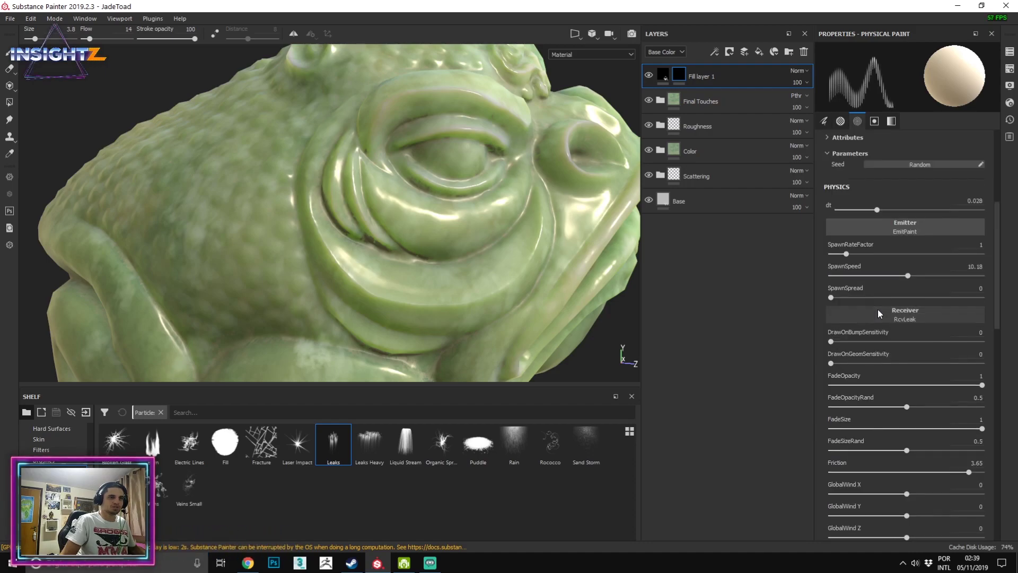
{"action": "left_click", "coordinate": [851, 298]}
{"action": "left_click_drag", "start_coordinate": [336, 234], "coordinate": [472, 241]}
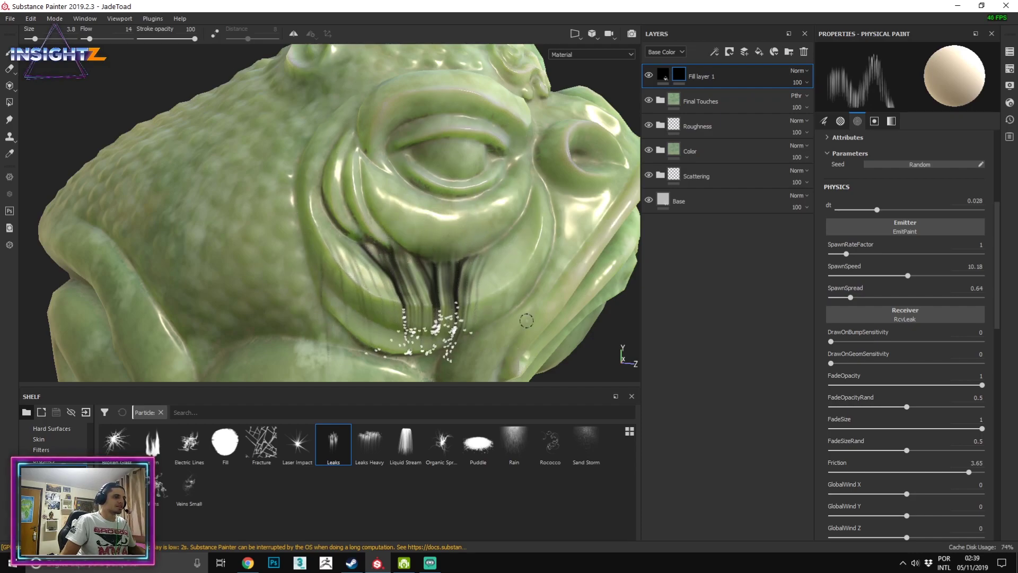
Paint more Leaks strokes along the under-eye fold and at the outer ends of the folds beside the eye.
{"action": "right_click_drag", "start_coordinate": [527, 321], "coordinate": [332, 227], "text": "alt"}
{"action": "left_click_drag", "start_coordinate": [332, 227], "coordinate": [286, 234], "text": "alt"}
{"action": "right_click_drag", "start_coordinate": [340, 255], "coordinate": [404, 326], "text": "alt"}
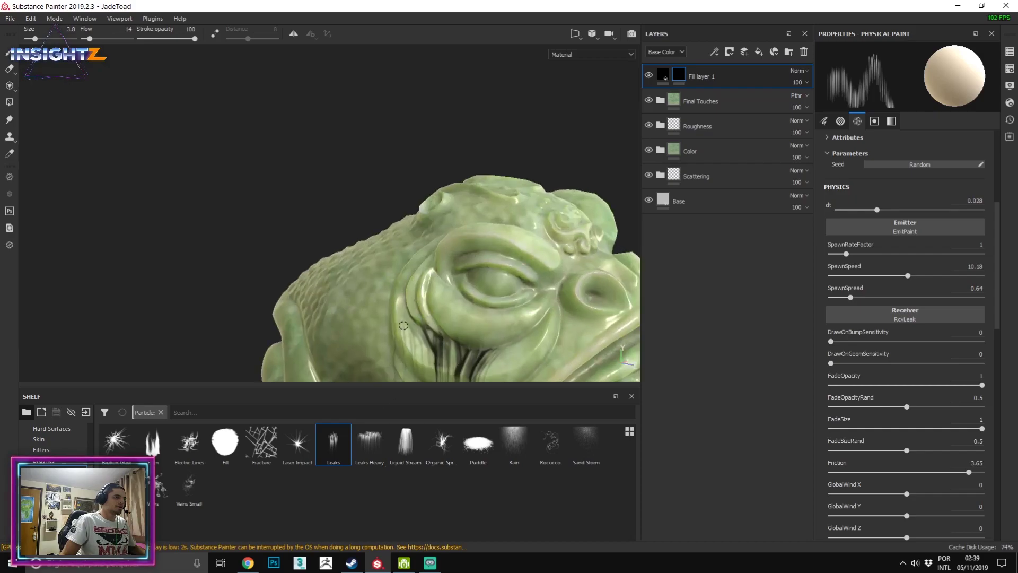
{"action": "middle_click_drag", "start_coordinate": [467, 314], "coordinate": [334, 161], "text": "alt"}
{"action": "mouse_move", "coordinate": [456, 273]}
{"action": "left_mouse_down", "text": "alt"}
{"action": "mouse_move", "coordinate": [338, 264]}
{"action": "mouse_move", "coordinate": [462, 280]}
{"action": "left_mouse_up", "text": "alt"}
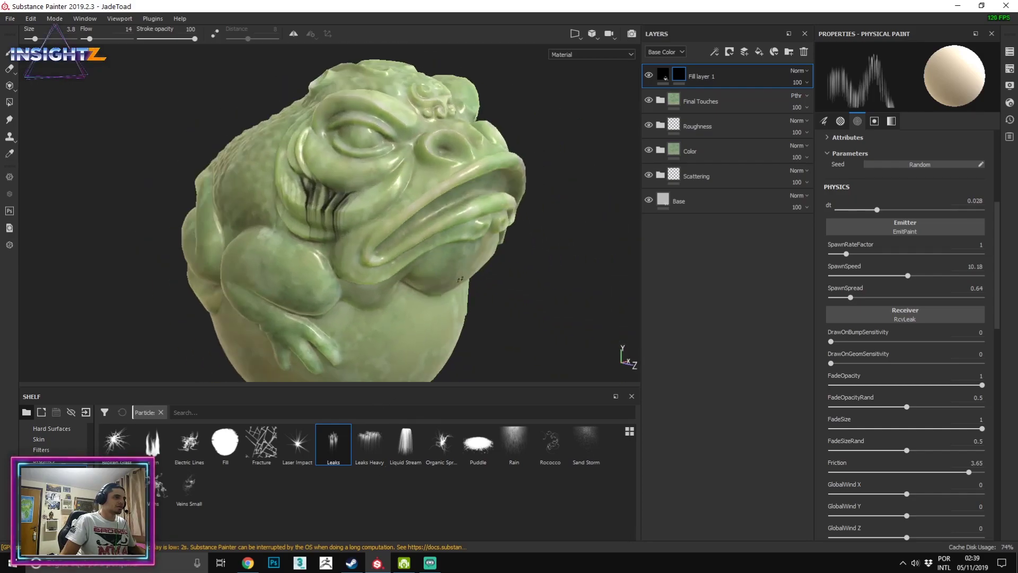
{"action": "right_click_drag", "start_coordinate": [462, 280], "coordinate": [304, 180], "text": "alt"}
{"action": "mouse_move", "coordinate": [292, 182]}
{"action": "left_mouse_down"}
{"action": "mouse_move", "coordinate": [354, 203]}
{"action": "mouse_move", "coordinate": [405, 202]}
{"action": "left_mouse_up"}
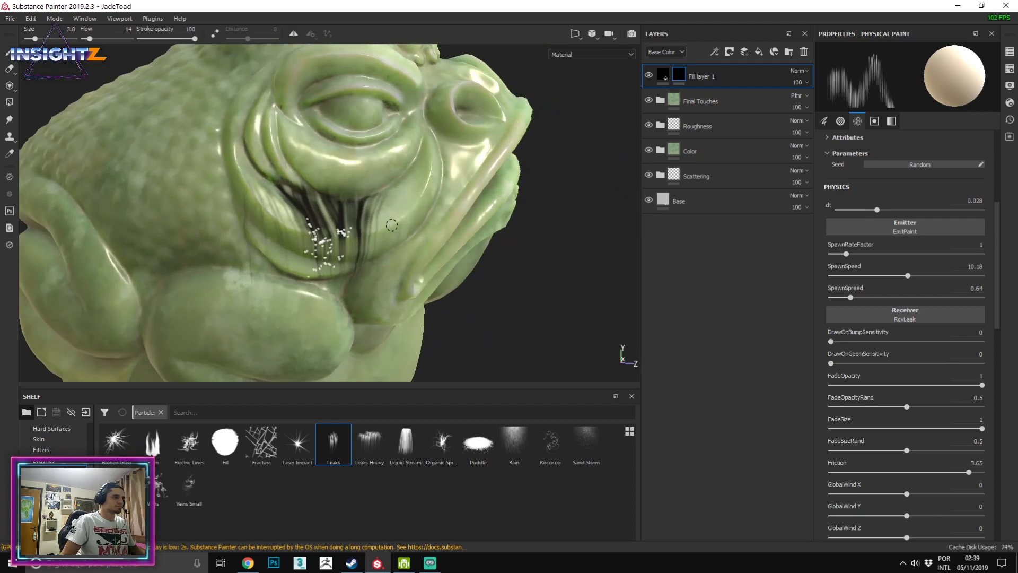
{"action": "left_click_drag", "start_coordinate": [256, 90], "coordinate": [271, 94]}
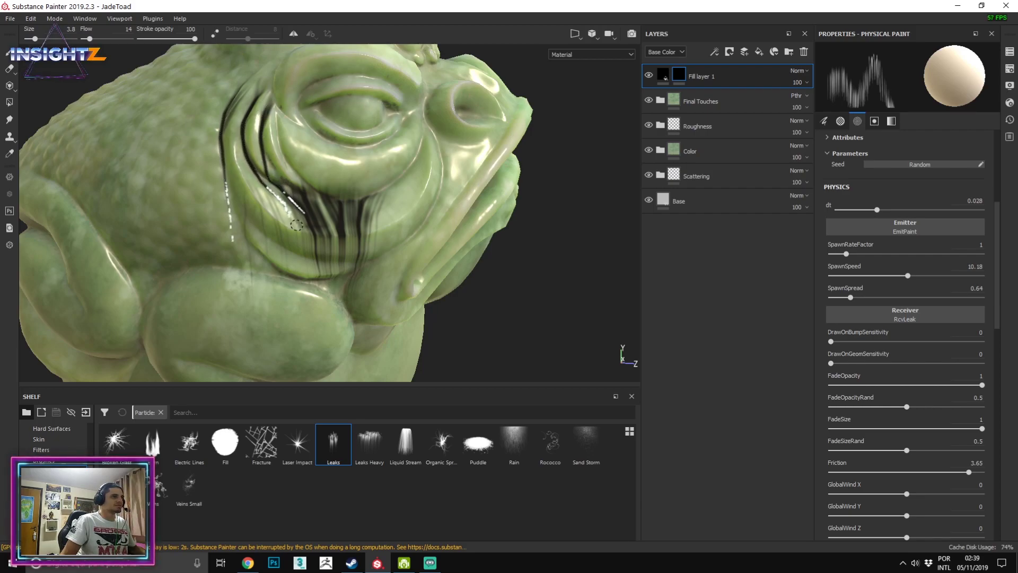
Paint Leaks strokes from the upper eyelid over the eyeball and towards the inner corner of the eye.
{"action": "left_click_drag", "start_coordinate": [375, 224], "coordinate": [202, 183], "text": "alt"}
{"action": "left_click", "coordinate": [383, 130]}
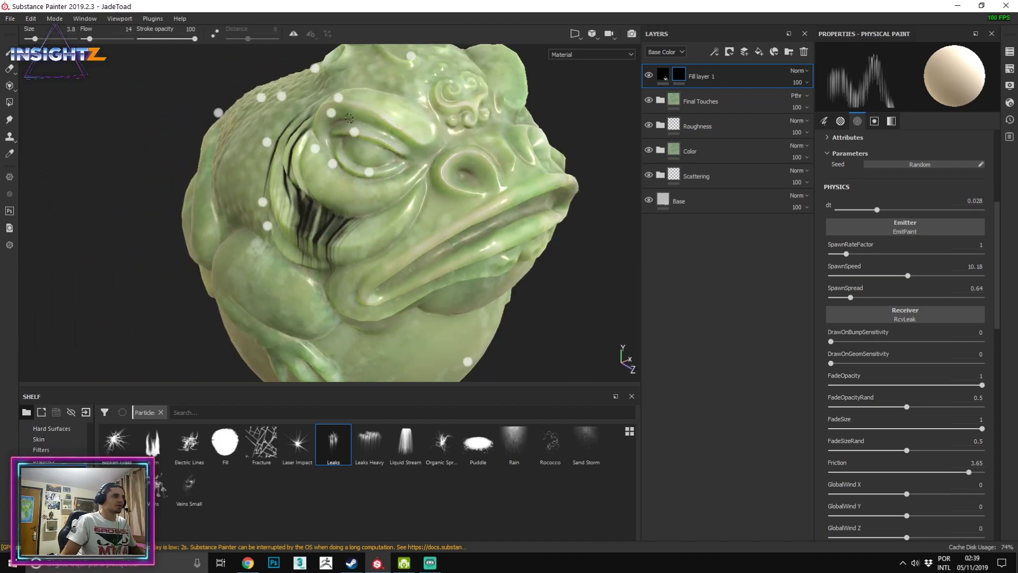
{"action": "scroll", "coordinate": [863, 161], "scroll_direction": "down", "scroll_amount": 5}
{"action": "left_click_drag", "start_coordinate": [339, 223], "coordinate": [403, 204], "text": "alt"}
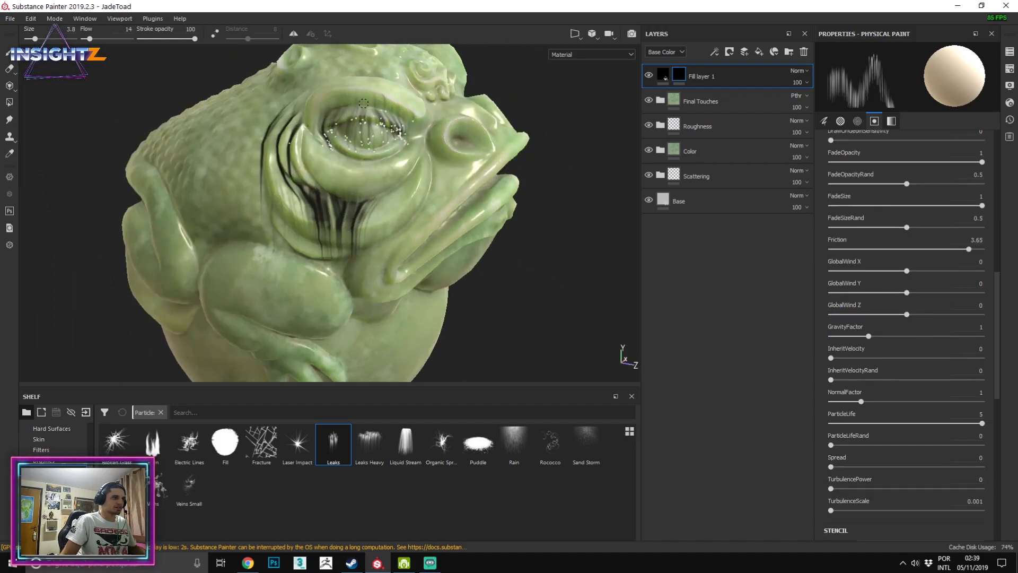
{"action": "scroll", "coordinate": [403, 204], "scroll_direction": "up", "scroll_amount": 3}
{"action": "left_click_drag", "start_coordinate": [313, 110], "coordinate": [426, 107]}
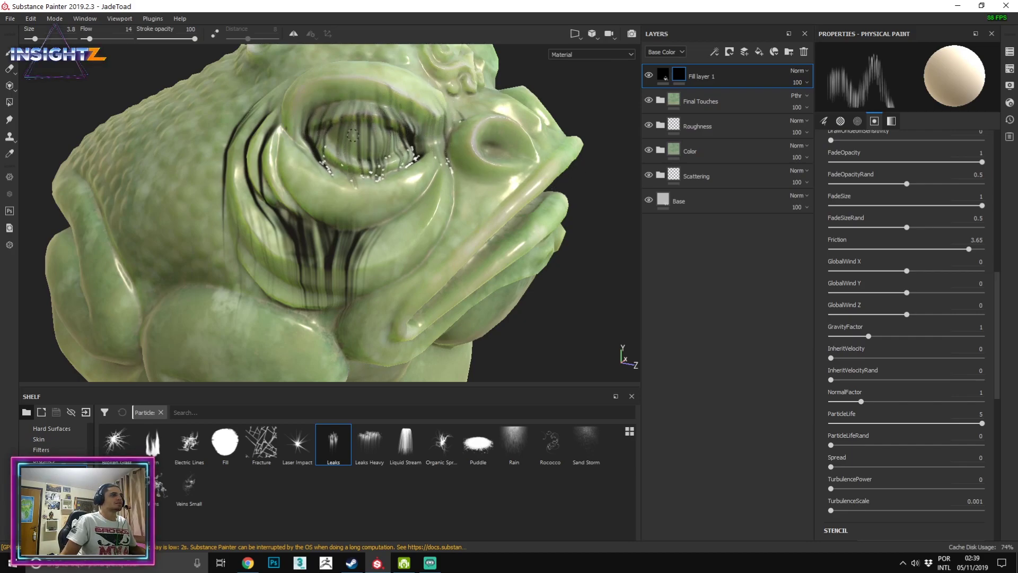
{"action": "mouse_move", "coordinate": [330, 110]}
{"action": "left_mouse_down"}
{"action": "mouse_move", "coordinate": [443, 119]}
{"action": "mouse_move", "coordinate": [437, 141]}
{"action": "mouse_move", "coordinate": [451, 170]}
{"action": "left_mouse_up"}
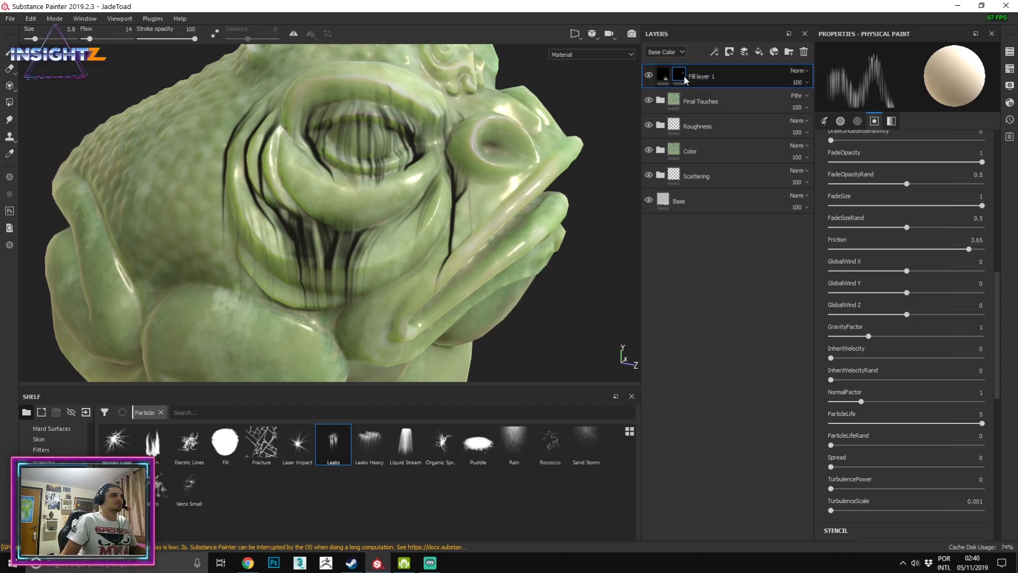
Try Fill layer 1 at 39 opacity, inspect the leaks around the eye, and undo the opacity change.
{"action": "mouse_move", "coordinate": [685, 79]}
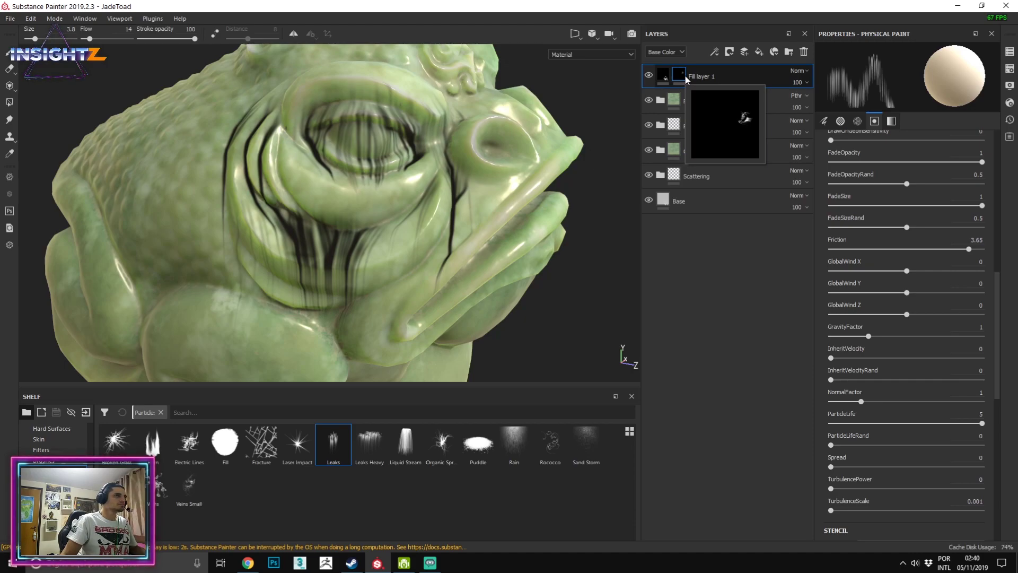
{"action": "mouse_move", "coordinate": [813, 102]}
{"action": "left_mouse_down"}
{"action": "mouse_move", "coordinate": [784, 101]}
{"action": "mouse_move", "coordinate": [827, 102]}
{"action": "mouse_move", "coordinate": [809, 105]}
{"action": "left_mouse_up"}
{"action": "right_click_drag", "start_coordinate": [245, 314], "coordinate": [400, 225], "text": "alt"}
{"action": "left_click_drag", "start_coordinate": [400, 225], "coordinate": [209, 97], "text": "alt"}
{"action": "right_click_drag", "start_coordinate": [209, 98], "coordinate": [276, 61], "text": "alt"}
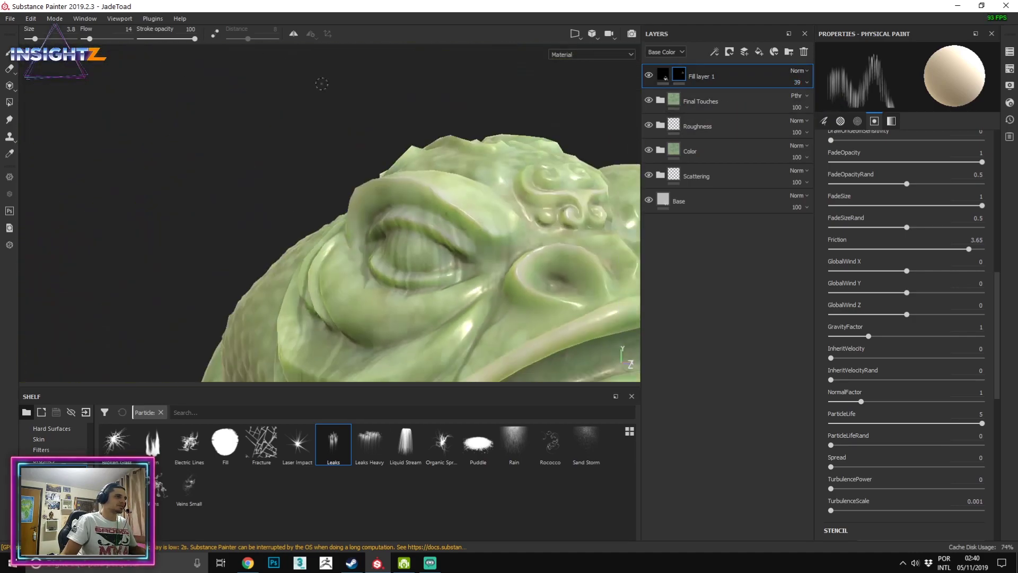
{"action": "scroll", "coordinate": [418, 243], "scroll_direction": "up", "scroll_amount": 3}
{"action": "mouse_move", "coordinate": [418, 242]}
{"action": "left_mouse_down", "text": "alt"}
{"action": "mouse_move", "coordinate": [306, 121]}
{"action": "mouse_move", "coordinate": [423, 104]}
{"action": "mouse_move", "coordinate": [451, 127]}
{"action": "mouse_move", "coordinate": [397, 144]}
{"action": "left_mouse_up", "text": "alt"}
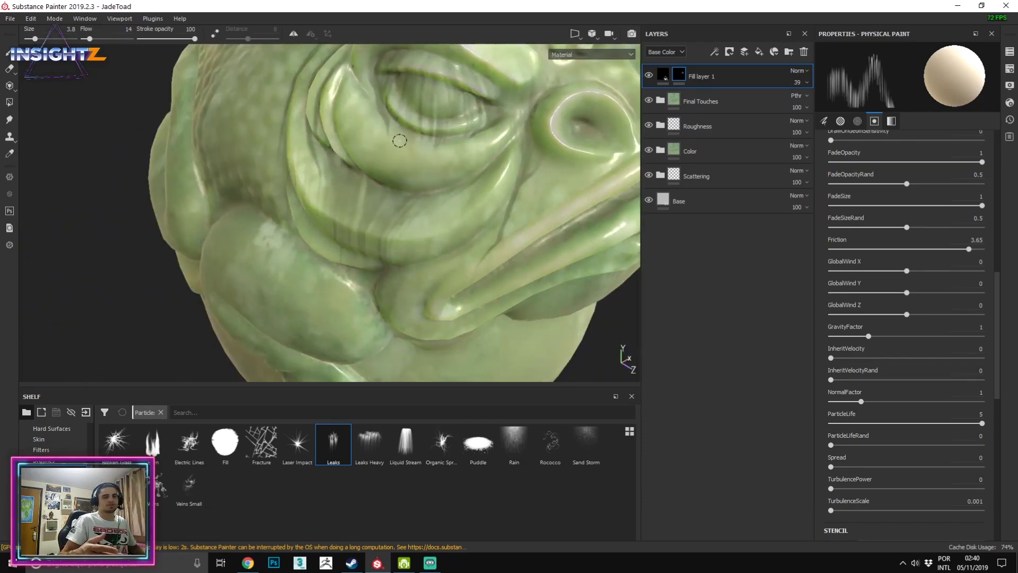
{"action": "right_click_drag", "start_coordinate": [388, 188], "coordinate": [296, 235], "text": "alt"}
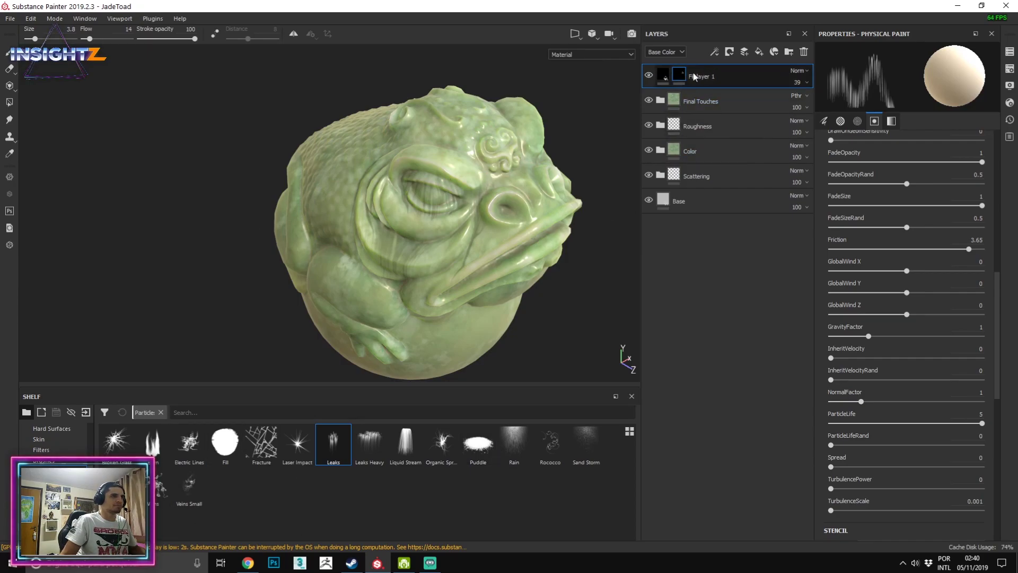
{"action": "key", "text": "ctrl+z"}
Replace Fill layer 1's painted mask with a new black mask and choose the Organic Spread particle brush.
{"action": "right_click", "coordinate": [725, 79]}
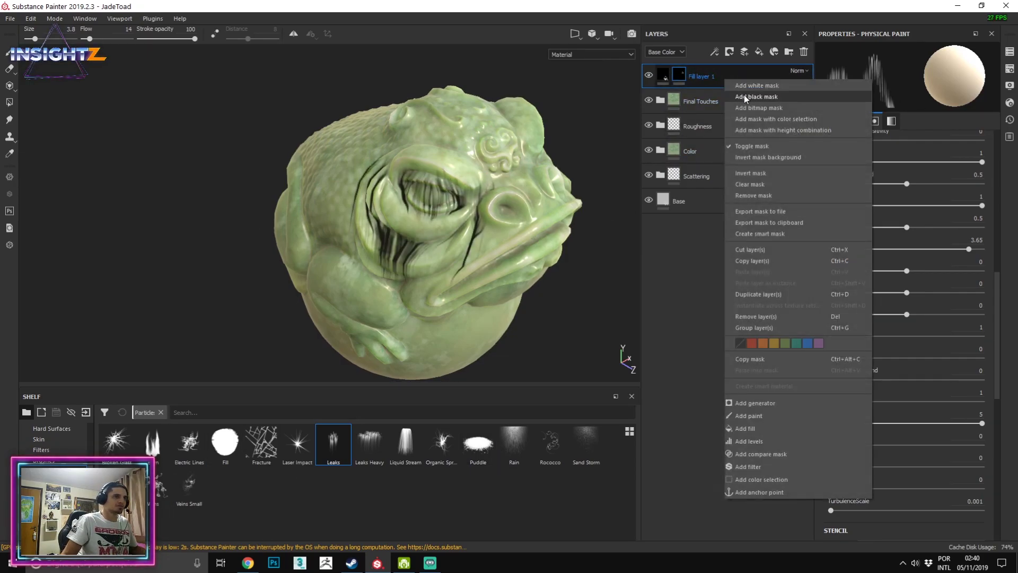
{"action": "left_click", "coordinate": [743, 94]}
{"action": "left_click_drag", "start_coordinate": [335, 153], "coordinate": [414, 111], "text": "alt"}
{"action": "scroll", "coordinate": [414, 112], "scroll_direction": "up", "scroll_amount": 3}
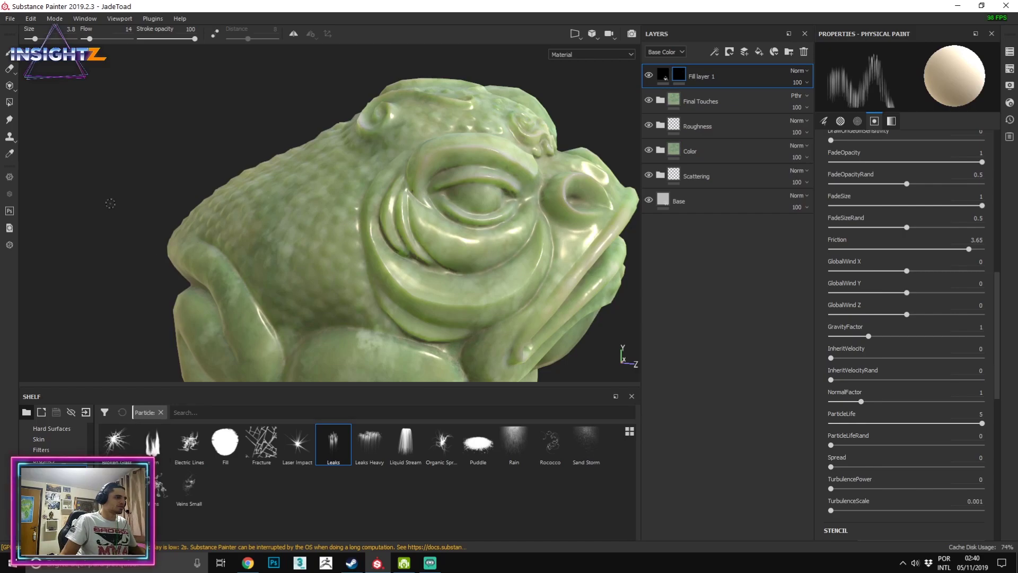
{"action": "mouse_move", "coordinate": [146, 249]}
{"action": "left_mouse_down", "text": "alt"}
{"action": "mouse_move", "coordinate": [518, 262]}
{"action": "mouse_move", "coordinate": [257, 207]}
{"action": "left_mouse_up", "text": "alt"}
{"action": "scroll", "coordinate": [257, 207], "scroll_direction": "up", "scroll_amount": 2}
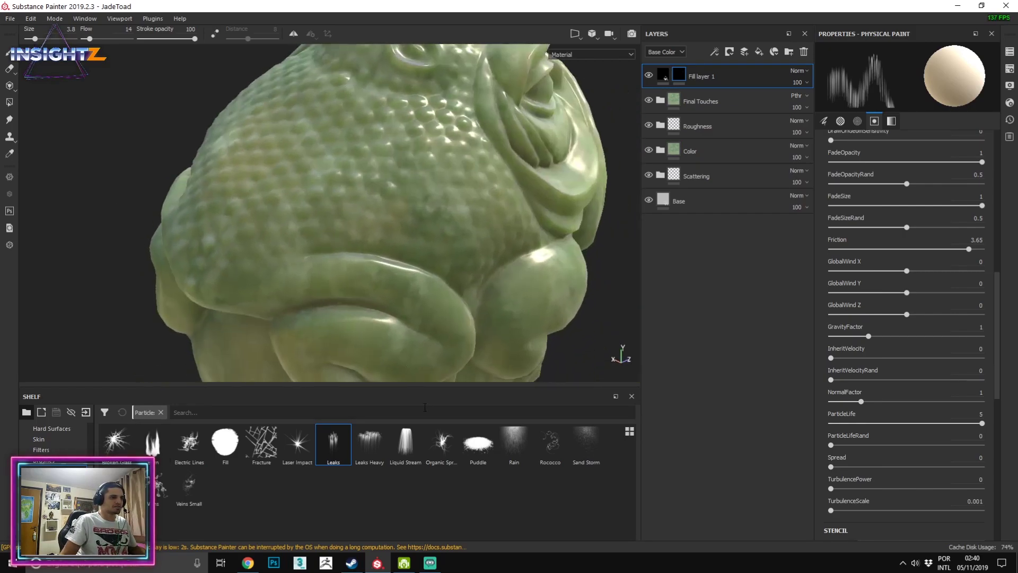
{"action": "left_click", "coordinate": [439, 448]}
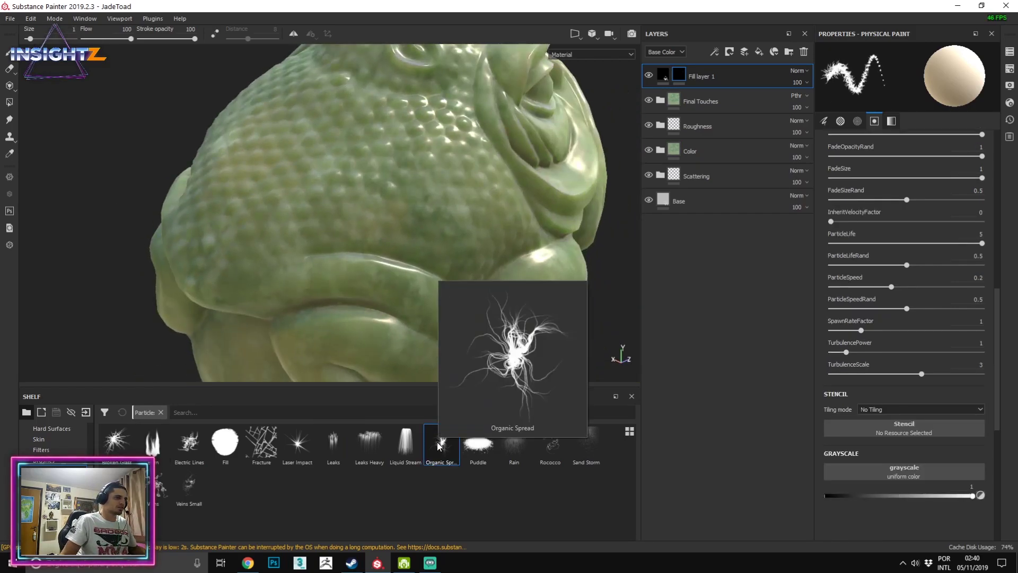
Set the brush size to 1.21, test an Organic Spread stroke at the inner corner of the eye, and undo it.
{"action": "left_click_drag", "start_coordinate": [262, 59], "coordinate": [321, 176], "text": "alt"}
{"action": "right_click_drag", "start_coordinate": [316, 176], "coordinate": [323, 176], "text": "ctrl"}
{"action": "middle_click_drag", "start_coordinate": [526, 159], "coordinate": [173, 300], "text": "alt"}
{"action": "mouse_move", "coordinate": [360, 160]}
{"action": "left_mouse_down", "text": "alt"}
{"action": "mouse_move", "coordinate": [196, 169]}
{"action": "mouse_move", "coordinate": [285, 208]}
{"action": "left_mouse_up", "text": "alt"}
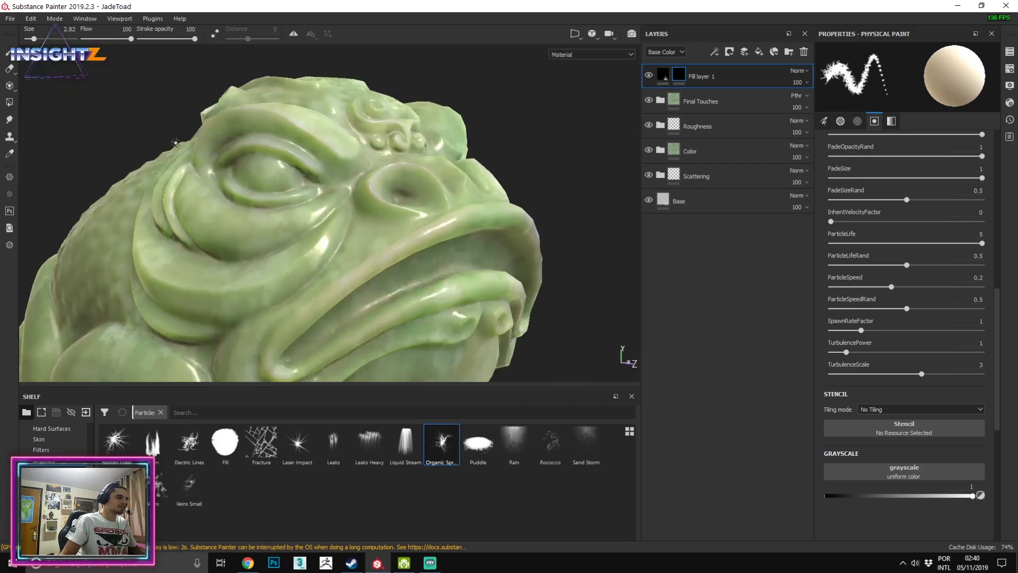
{"action": "right_click_drag", "start_coordinate": [284, 208], "coordinate": [302, 315], "text": "alt"}
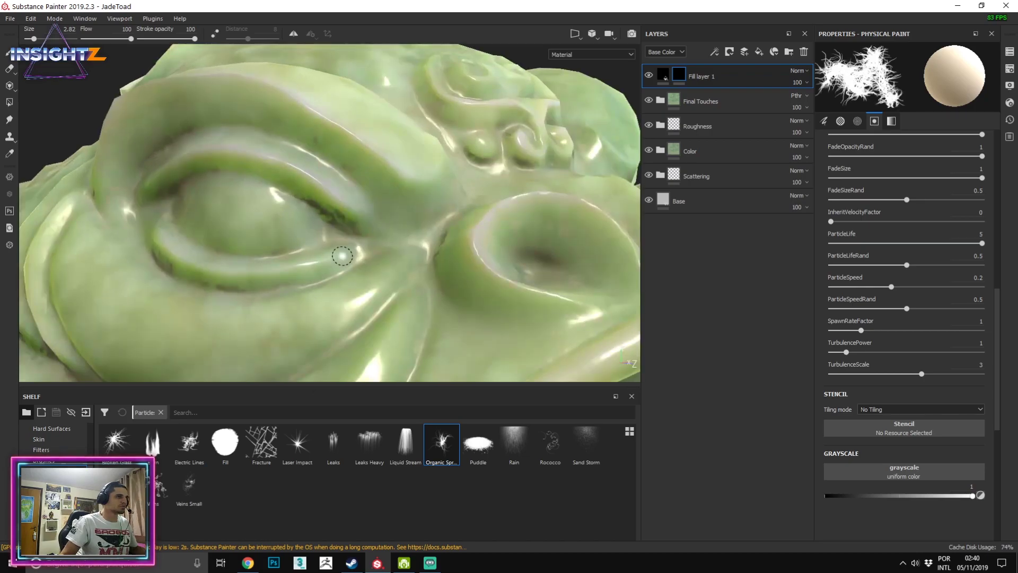
{"action": "right_click_drag", "start_coordinate": [342, 257], "coordinate": [331, 253], "text": "ctrl"}
{"action": "left_click_drag", "start_coordinate": [330, 253], "coordinate": [261, 263], "text": "alt"}
{"action": "right_click_drag", "start_coordinate": [287, 324], "coordinate": [356, 254], "text": "alt"}
{"action": "left_click_drag", "start_coordinate": [385, 221], "coordinate": [477, 241]}
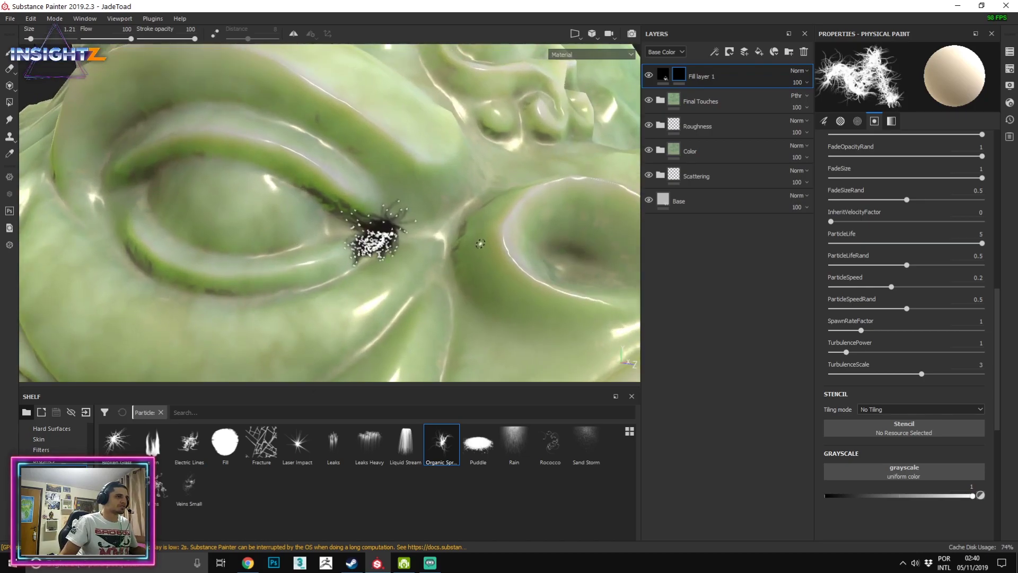
{"action": "right_click_drag", "start_coordinate": [455, 255], "coordinate": [395, 283], "text": "alt"}
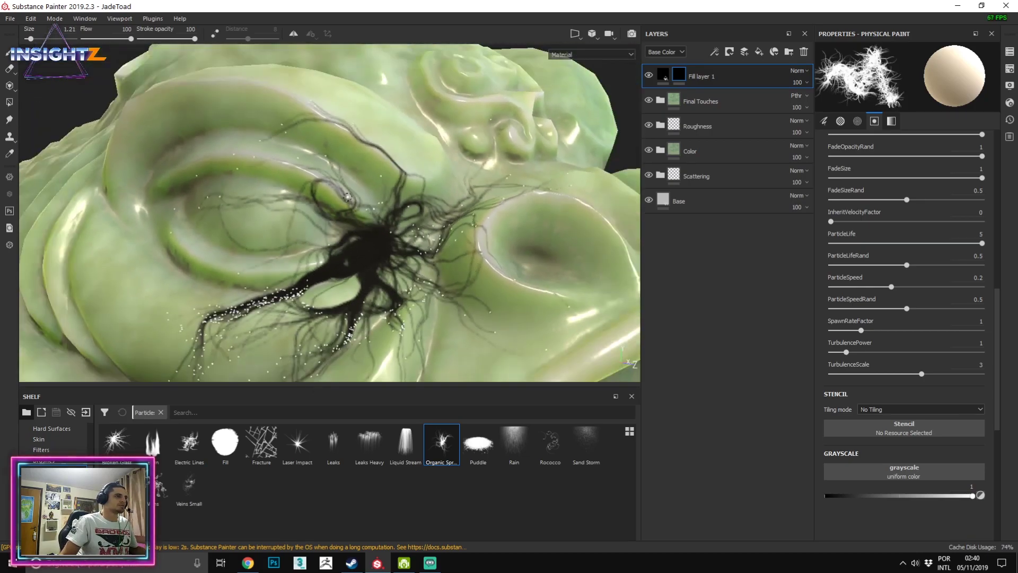
{"action": "middle_click_drag", "start_coordinate": [393, 295], "coordinate": [406, 214], "text": "alt"}
{"action": "right_click_drag", "start_coordinate": [407, 216], "coordinate": [402, 162], "text": "alt"}
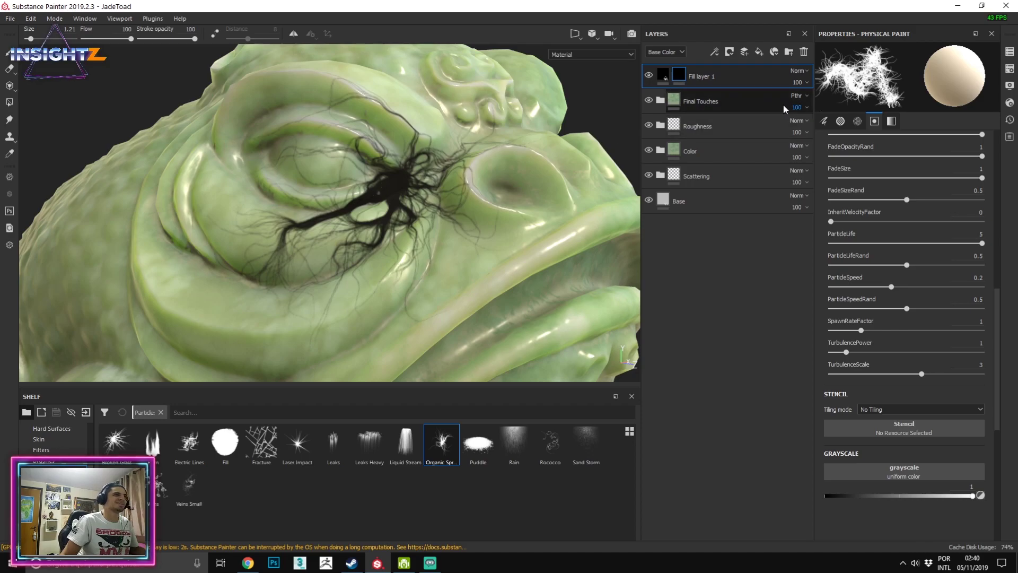
{"action": "key", "text": "ctrl+z"}
Set the brush size to 0.2 and grow fine Organic Spread veins from the inner and outer corners of the eye.
{"action": "right_click_drag", "start_coordinate": [388, 190], "coordinate": [377, 224], "text": "ctrl"}
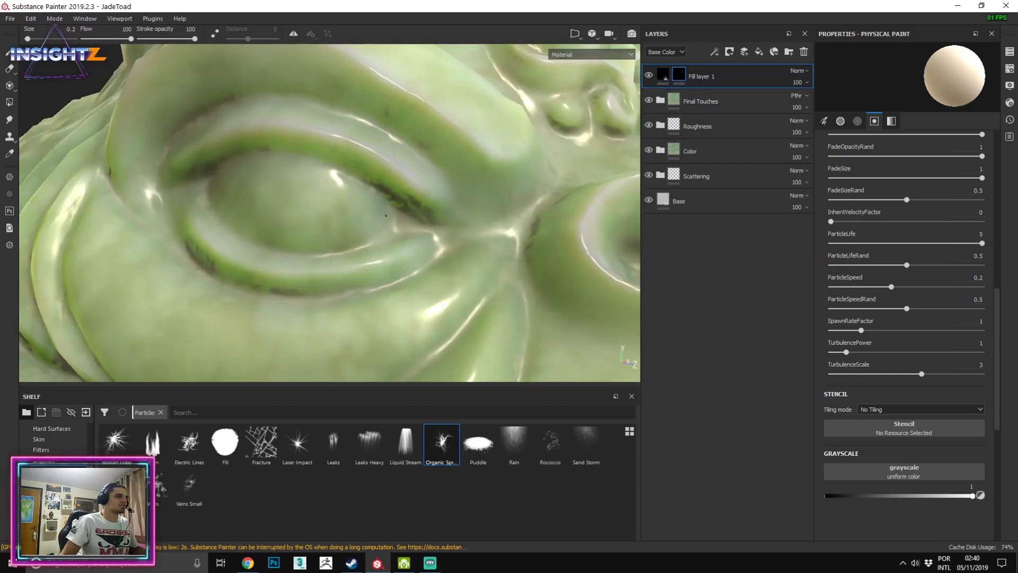
{"action": "left_click", "coordinate": [380, 215]}
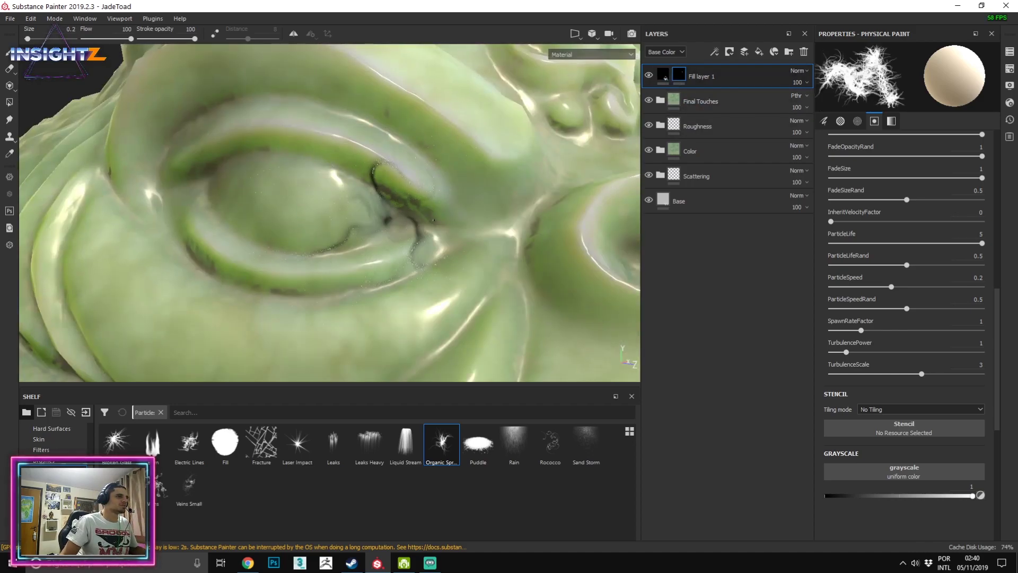
{"action": "left_click_drag", "start_coordinate": [359, 216], "coordinate": [311, 216], "text": "alt"}
{"action": "right_click_drag", "start_coordinate": [311, 216], "coordinate": [363, 308], "text": "alt"}
{"action": "left_click_drag", "start_coordinate": [364, 307], "coordinate": [344, 213], "text": "alt"}
{"action": "left_click", "coordinate": [211, 187]}
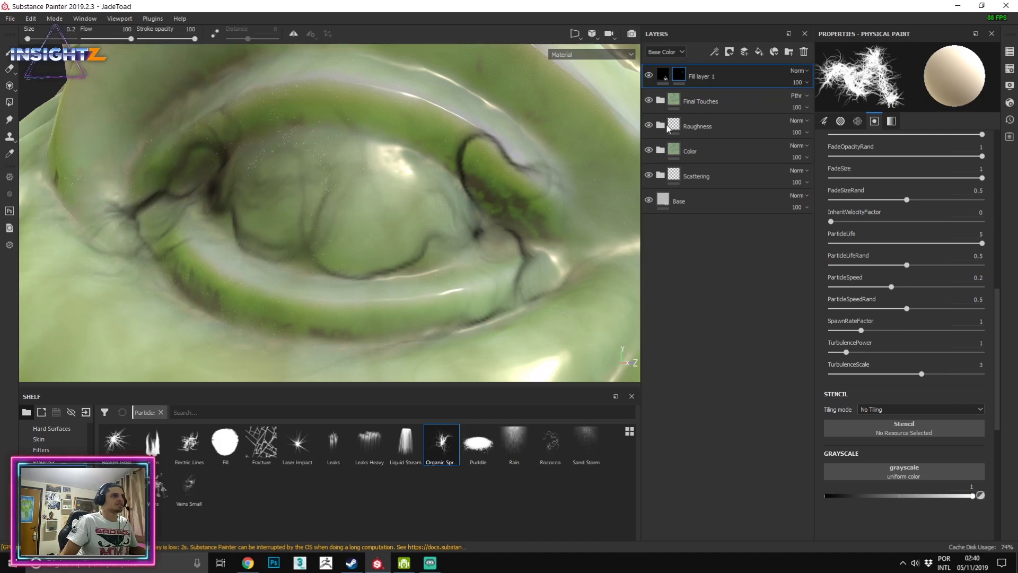
Add a Paint effect to Fill layer 1's mask and choose the Basic Soft brush with grayscale 0.
{"action": "left_click", "coordinate": [729, 52]}
{"action": "left_click", "coordinate": [730, 93]}
{"action": "right_click_drag", "start_coordinate": [329, 207], "coordinate": [343, 207], "text": "ctrl"}
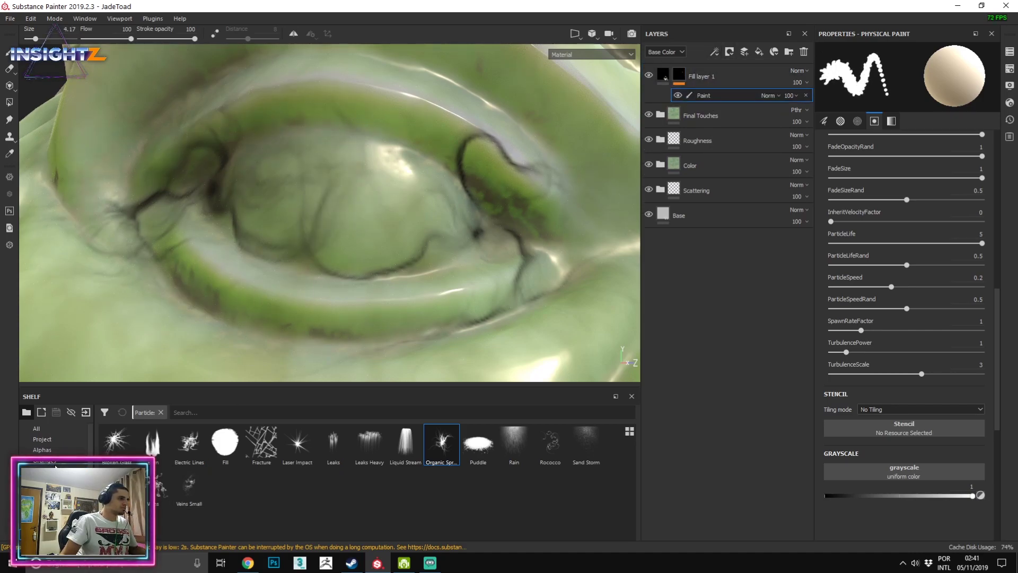
{"action": "left_click", "coordinate": [56, 461]}
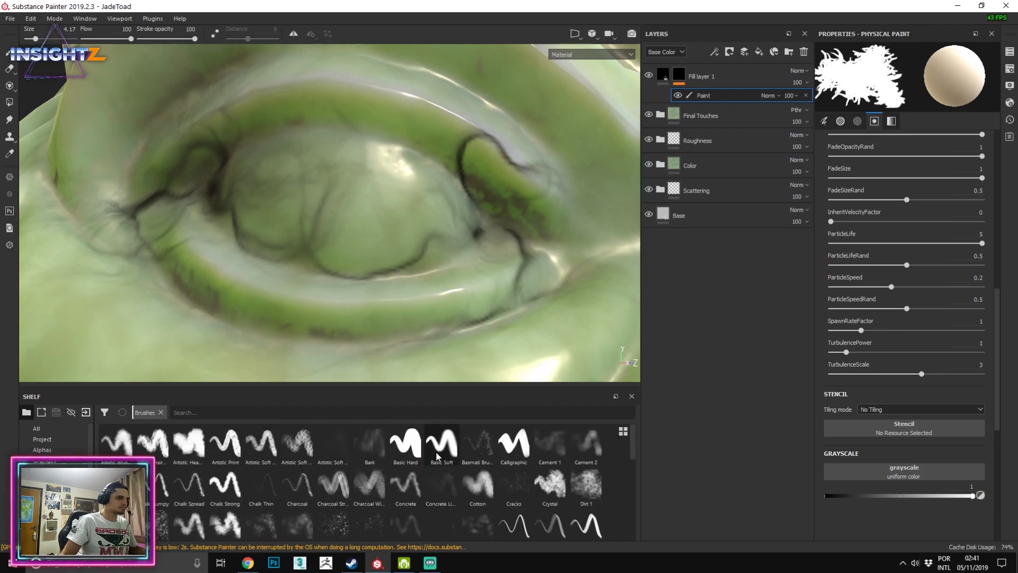
{"action": "left_click", "coordinate": [442, 443]}
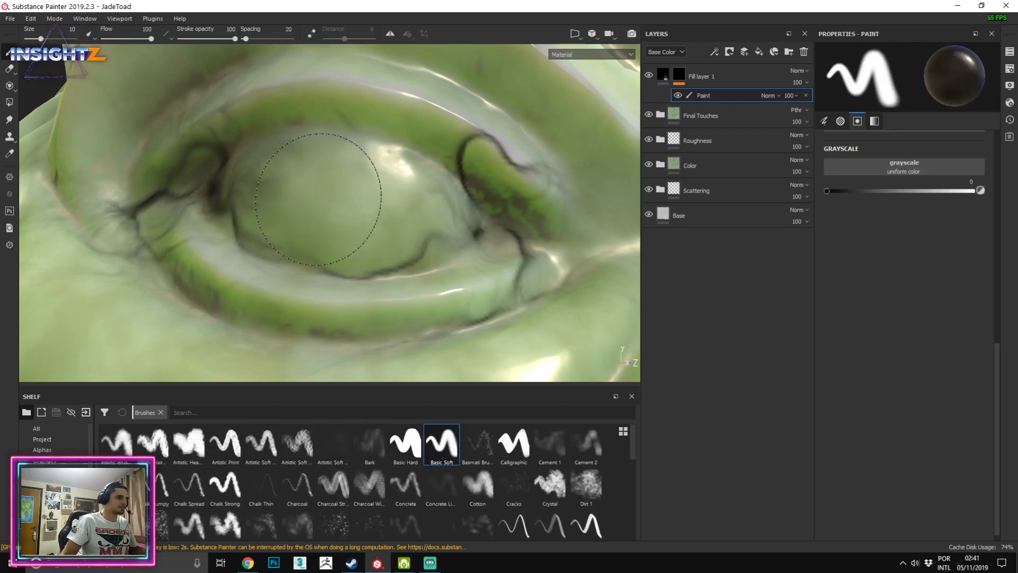
Mask out the stray veins on the eyelids around both eye corners, reducing the brush size to 7.85.
{"action": "mouse_move", "coordinate": [341, 192]}
{"action": "left_mouse_down", "text": "alt"}
{"action": "mouse_move", "coordinate": [407, 202]}
{"action": "mouse_move", "coordinate": [451, 159]}
{"action": "left_mouse_up", "text": "alt"}
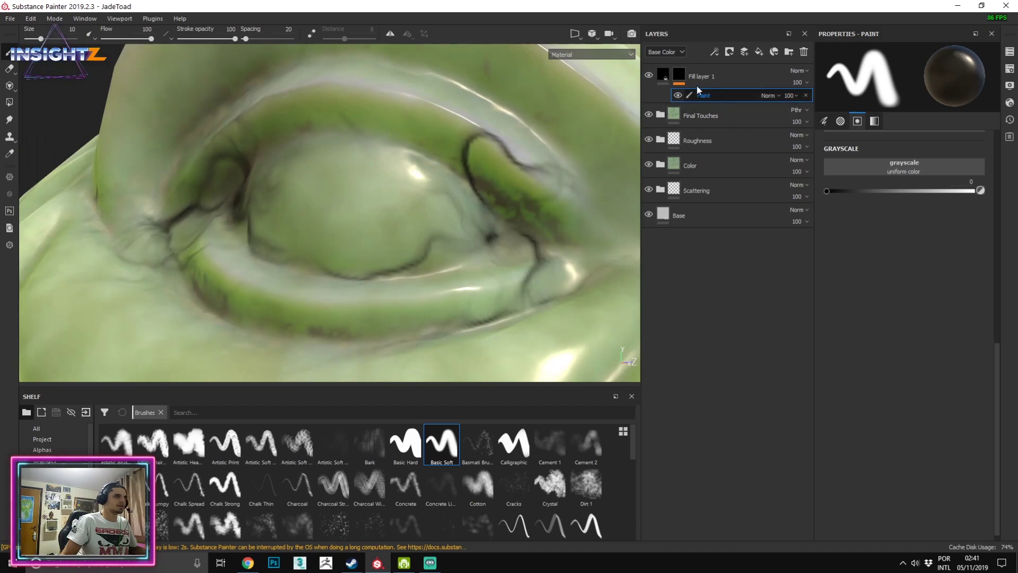
{"action": "mouse_move", "coordinate": [601, 223]}
{"action": "left_mouse_down"}
{"action": "mouse_move", "coordinate": [503, 332]}
{"action": "mouse_move", "coordinate": [559, 254]}
{"action": "left_mouse_up"}
{"action": "right_click_drag", "start_coordinate": [412, 287], "coordinate": [364, 288], "text": "ctrl"}
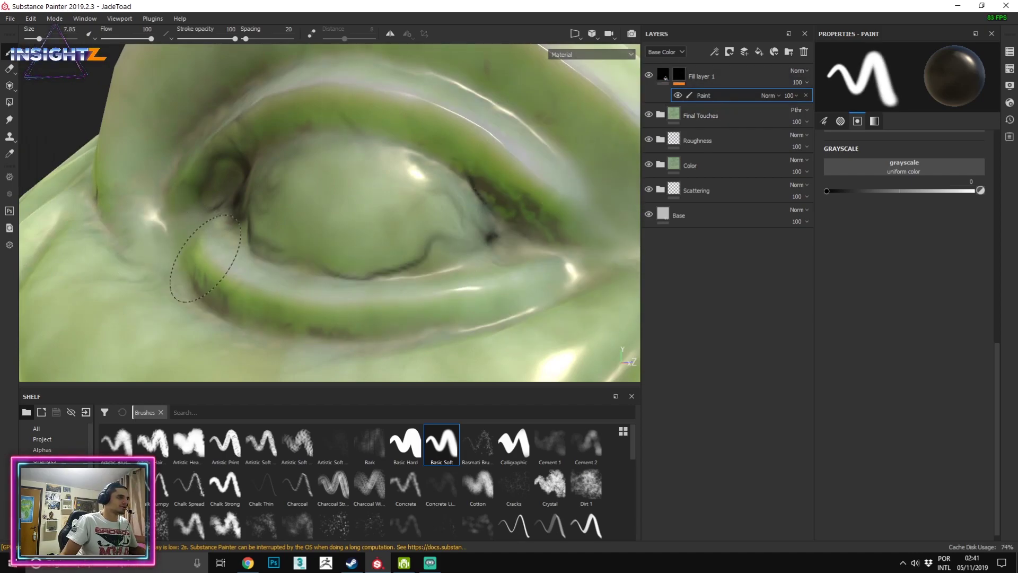
{"action": "left_click_drag", "start_coordinate": [255, 132], "coordinate": [364, 136], "text": "alt"}
Change Fill layer 1's base color to pure red (R 1, G 0, B 0) and inspect the veins in the eye.
{"action": "left_click", "coordinate": [665, 82]}
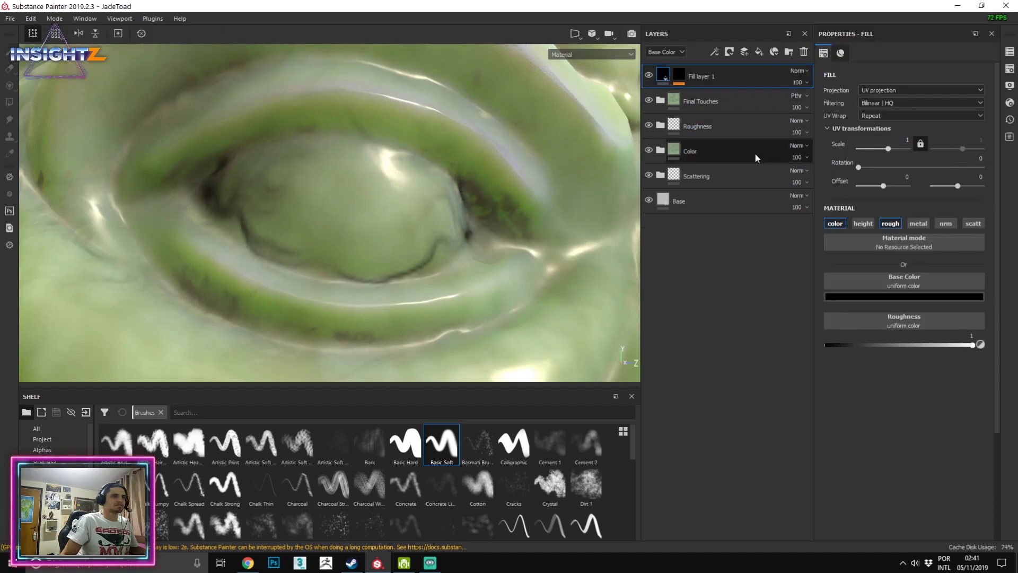
{"action": "left_click", "coordinate": [931, 296]}
{"action": "left_click", "coordinate": [973, 288]}
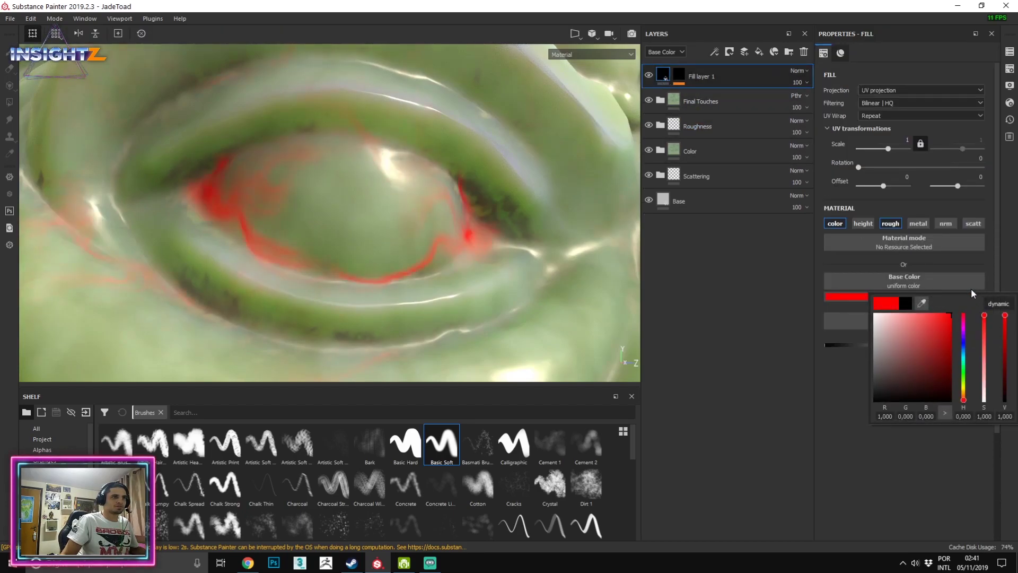
{"action": "left_click", "coordinate": [816, 392]}
{"action": "right_click_drag", "start_coordinate": [537, 263], "coordinate": [498, 217], "text": "alt"}
{"action": "left_click_drag", "start_coordinate": [499, 218], "coordinate": [387, 204], "text": "alt"}
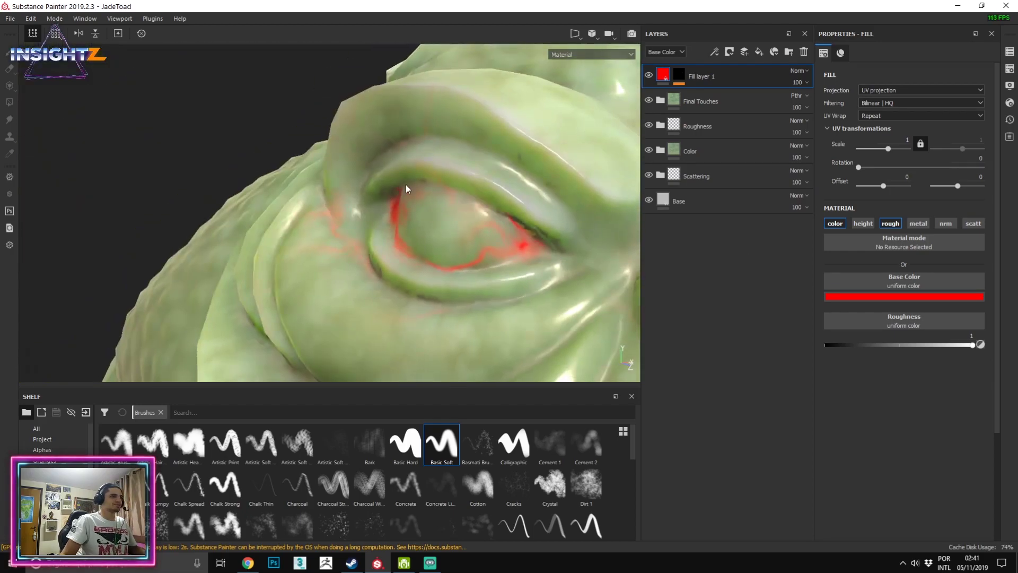